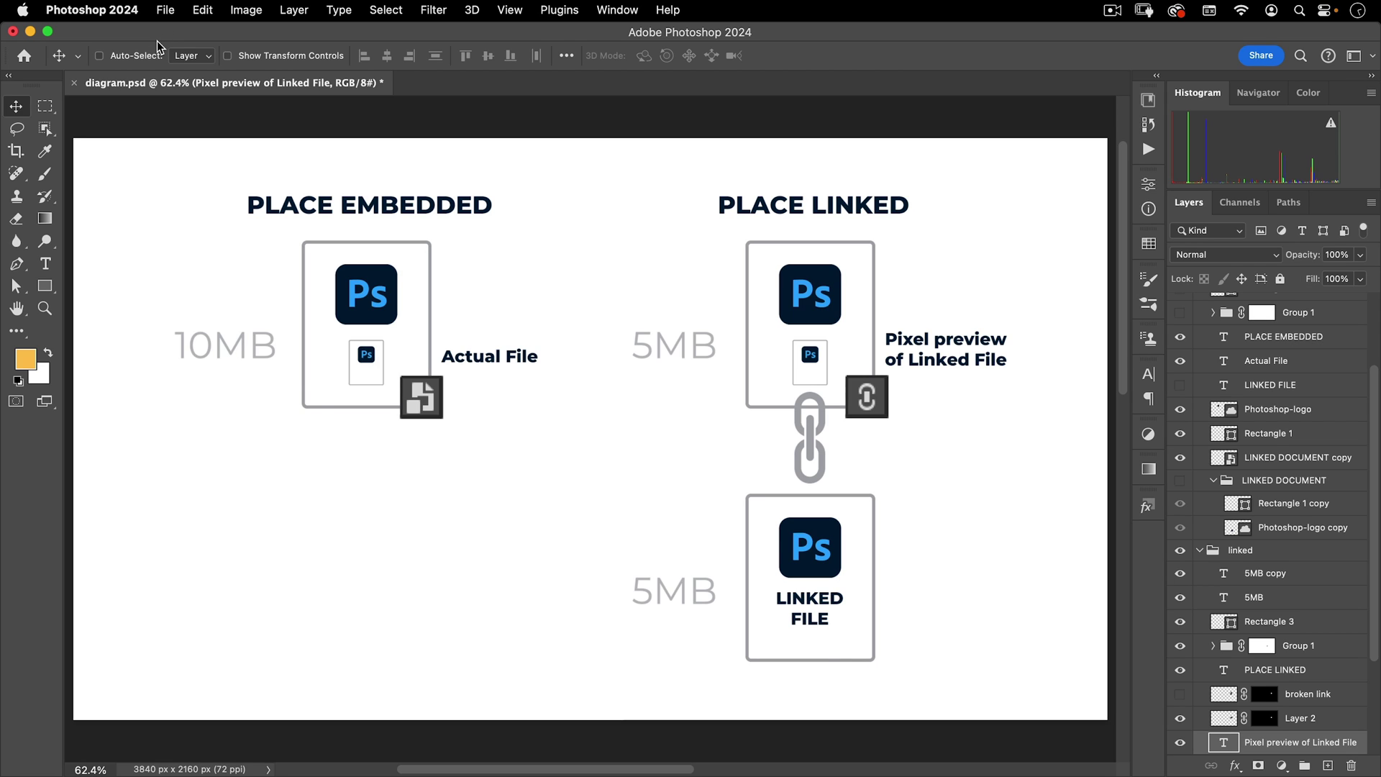
left_click(165, 10)
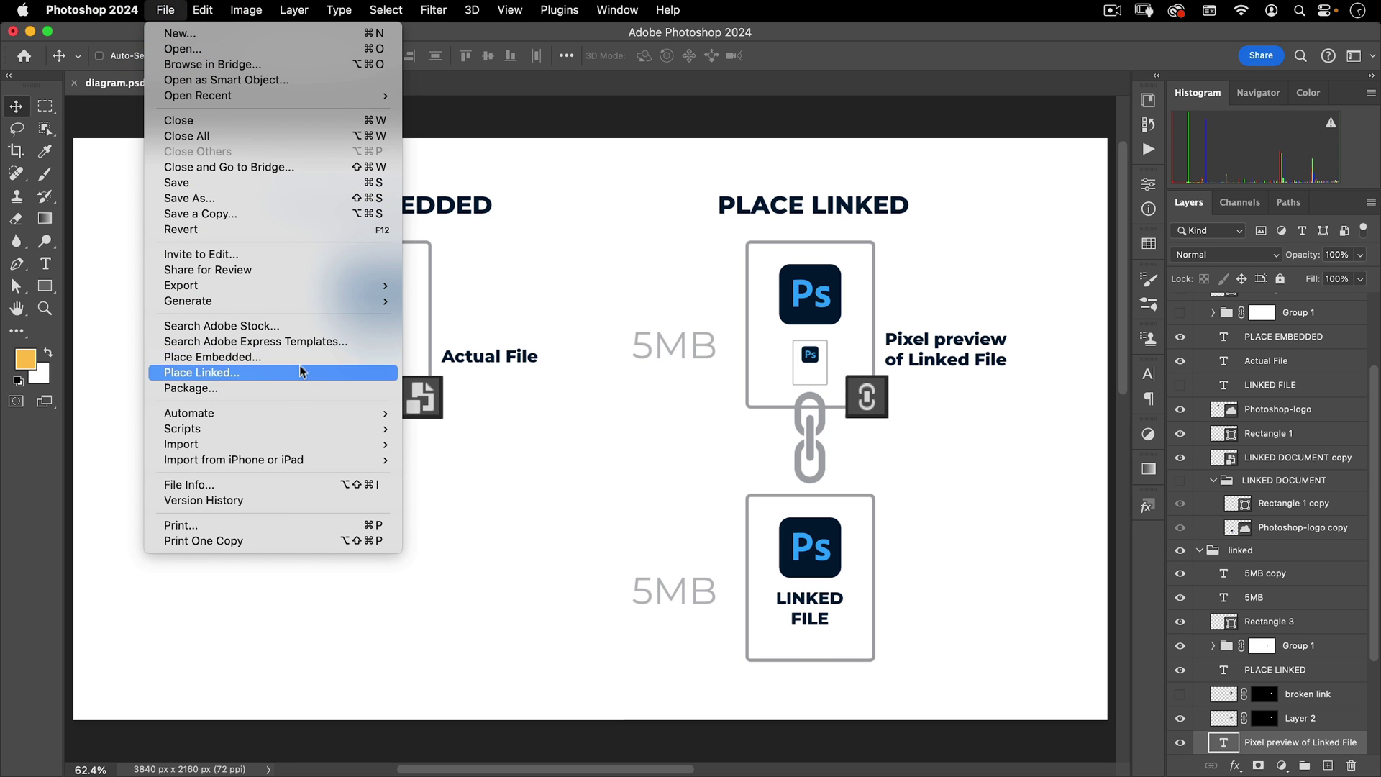
left_click(522, 135)
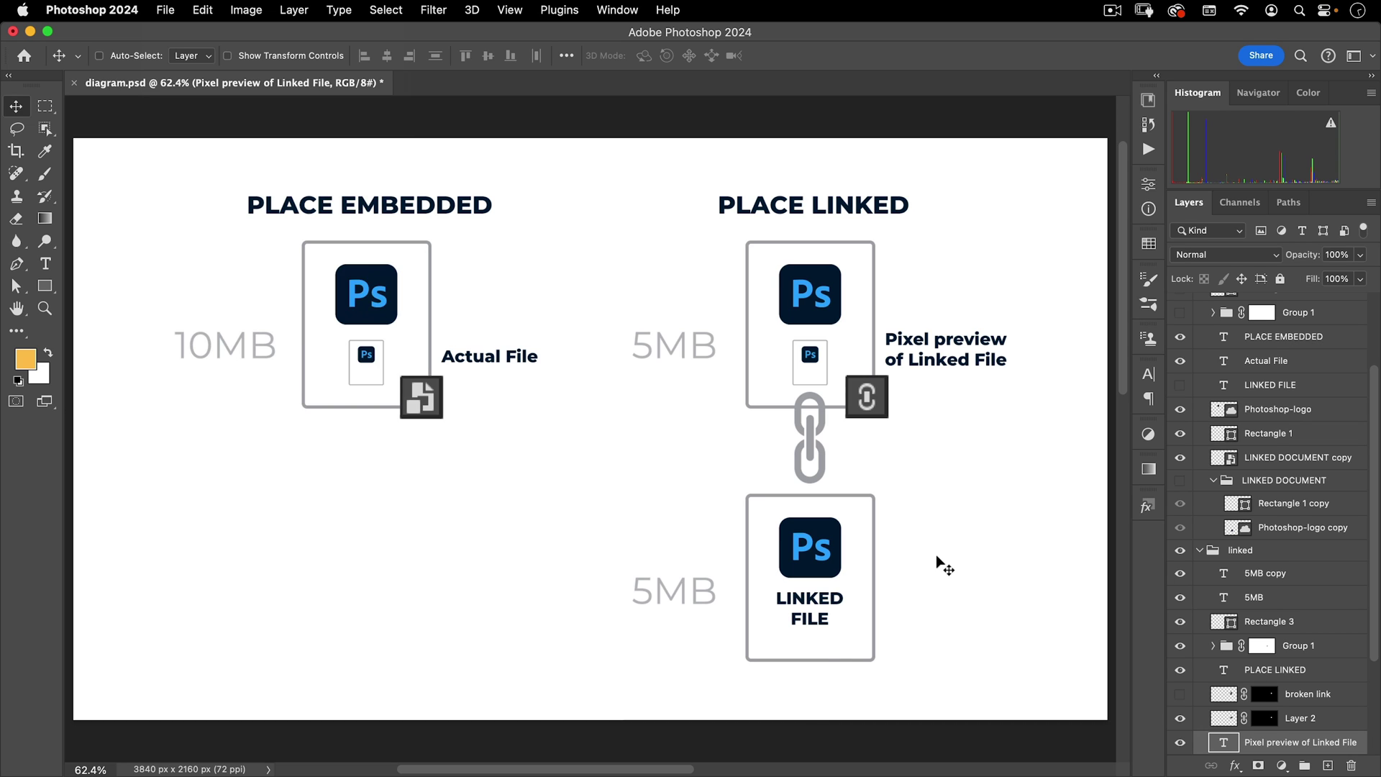
Open sample linked file.psd, the purple nucly logo mockup, from the assets folder.
left_click(166, 10)
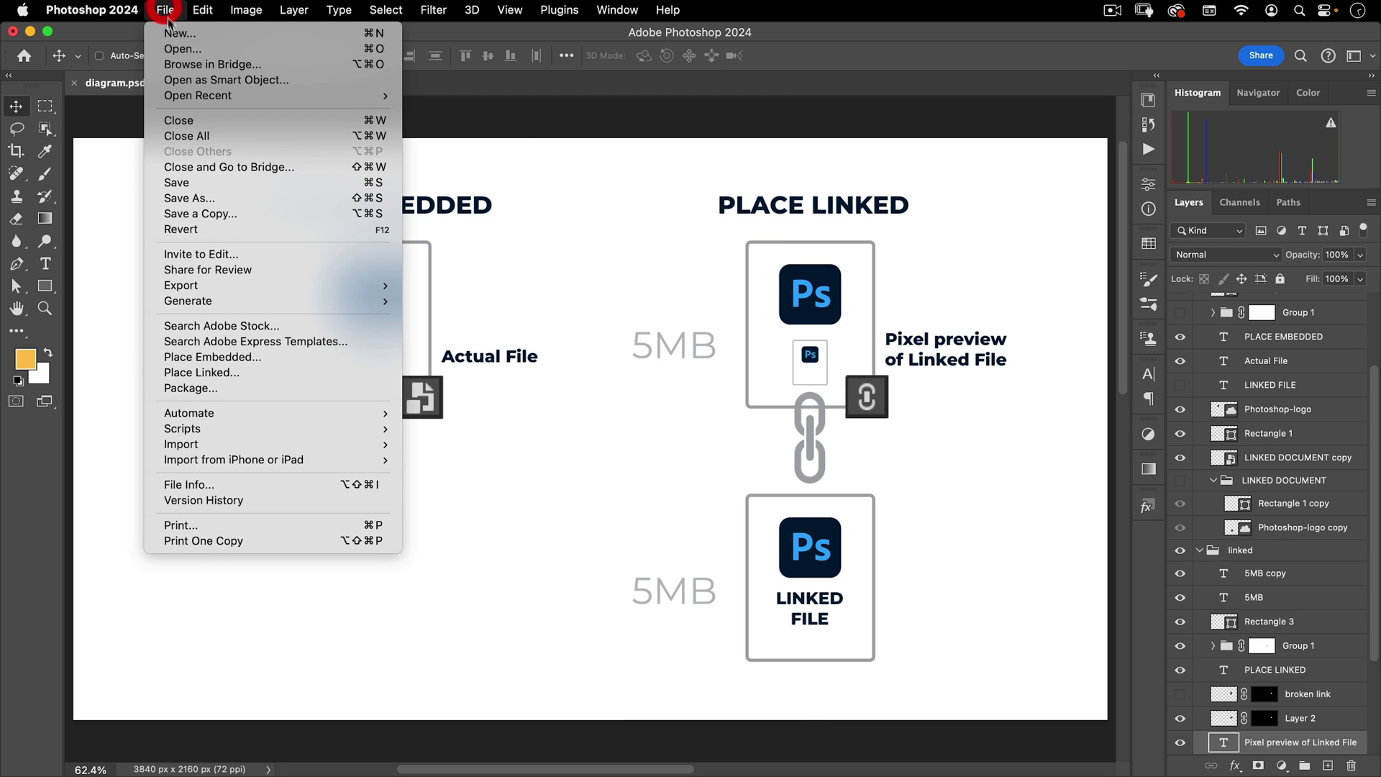
left_click(172, 50)
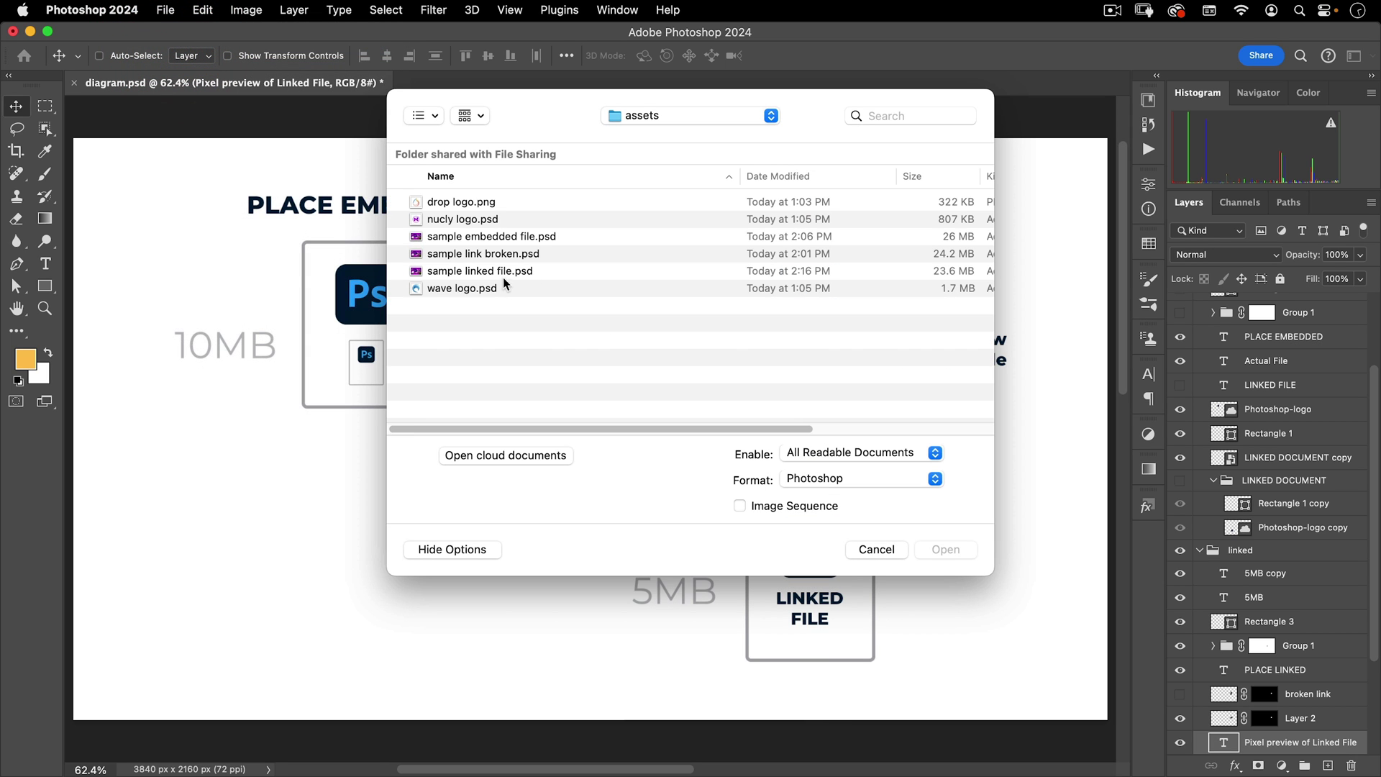
left_click(471, 272)
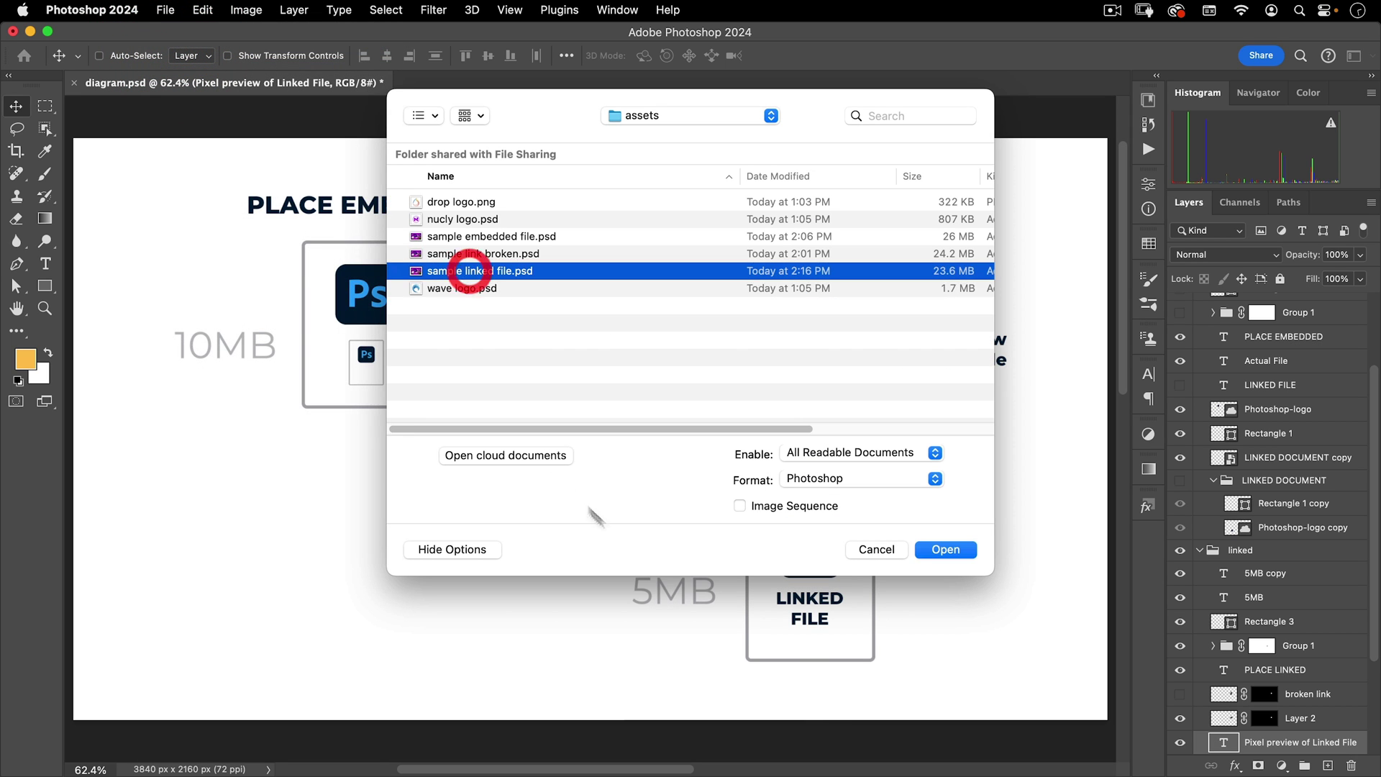
left_click(944, 549)
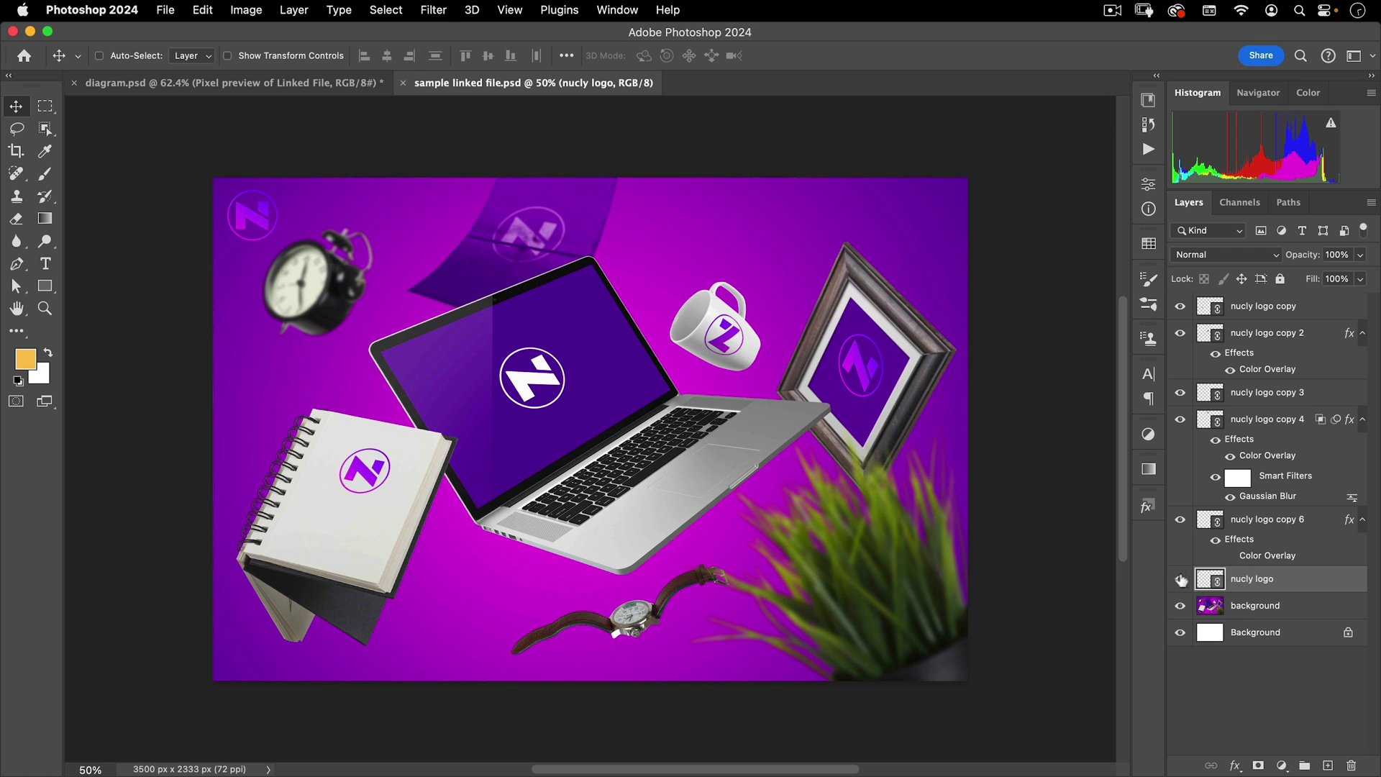
Relink the nucly logo smart object to drop logo.png so every copy shows it.
left_click(1255, 581)
right_click(1280, 582)
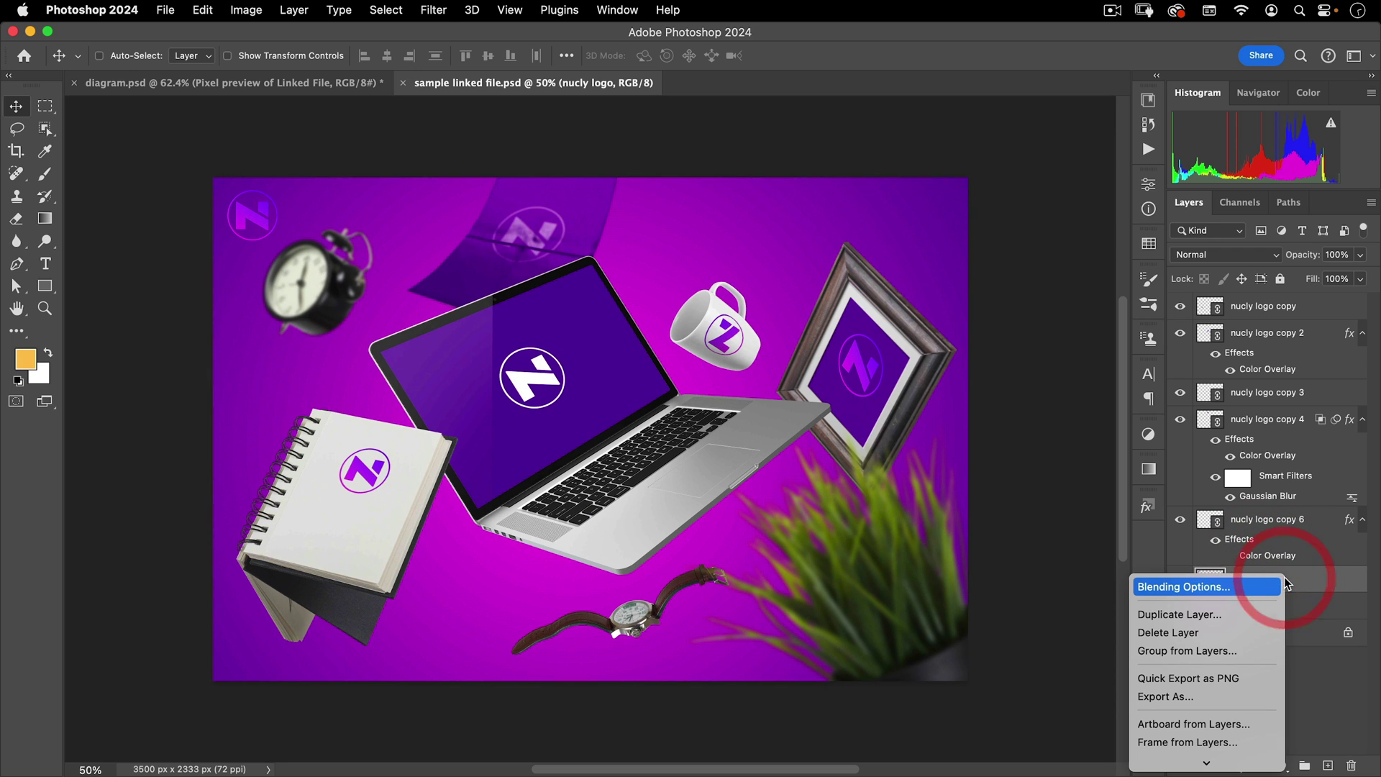
scroll(1230, 672, "down", 6)
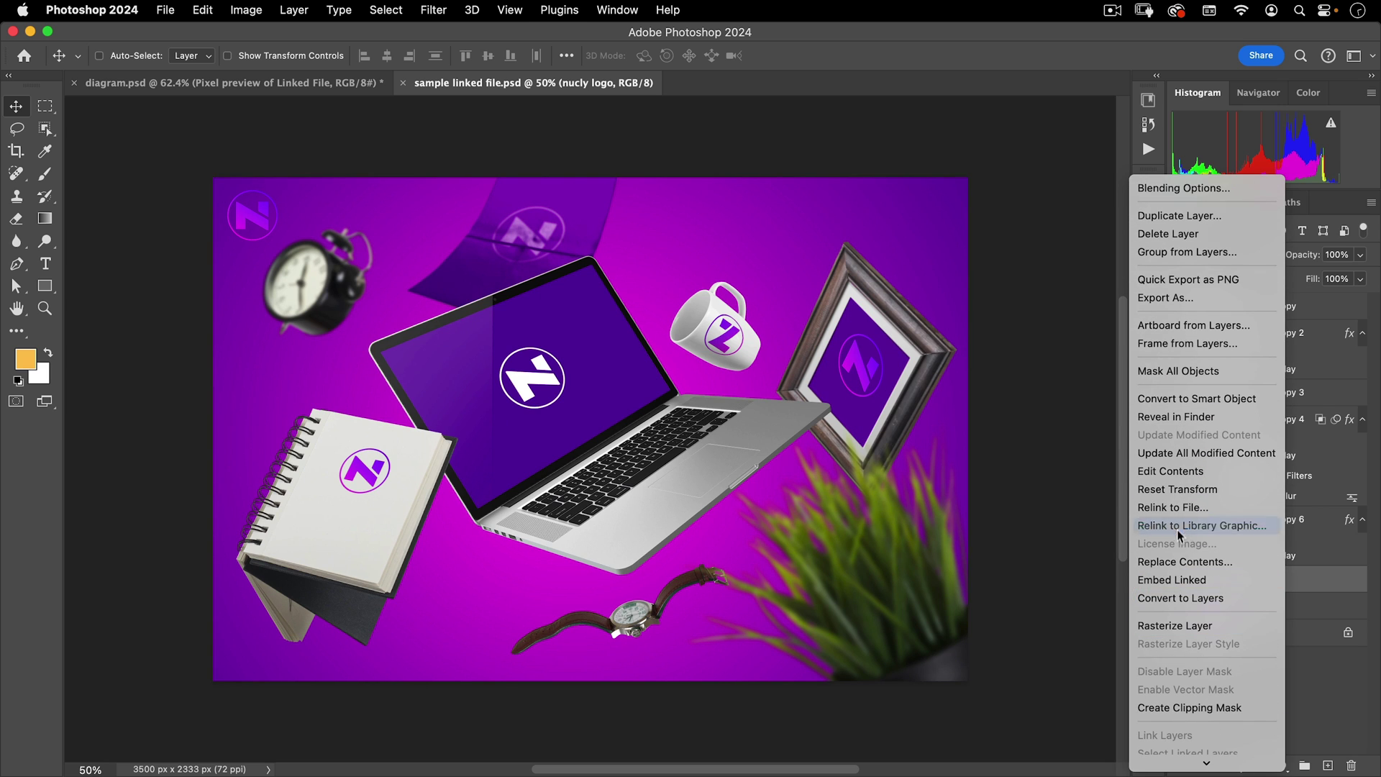
left_click(1242, 507)
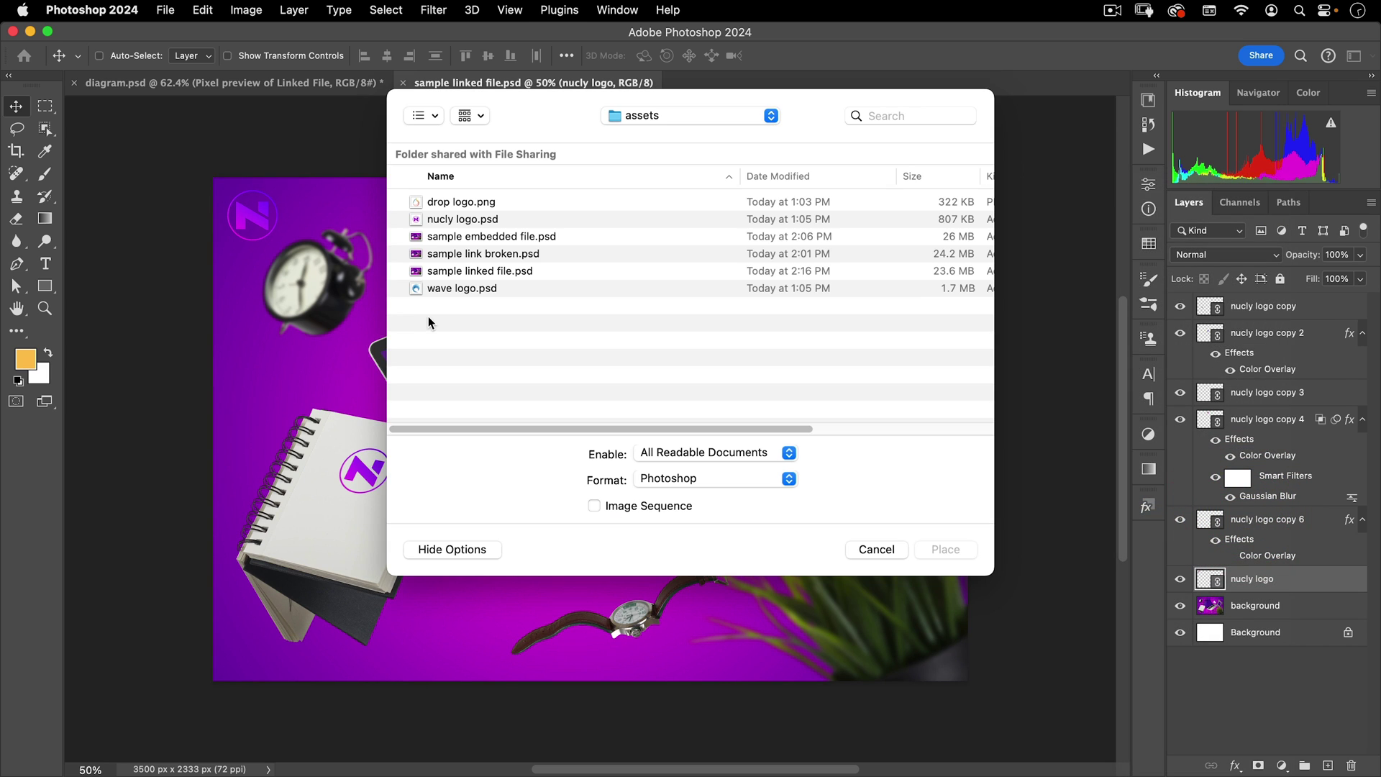
left_click(458, 202)
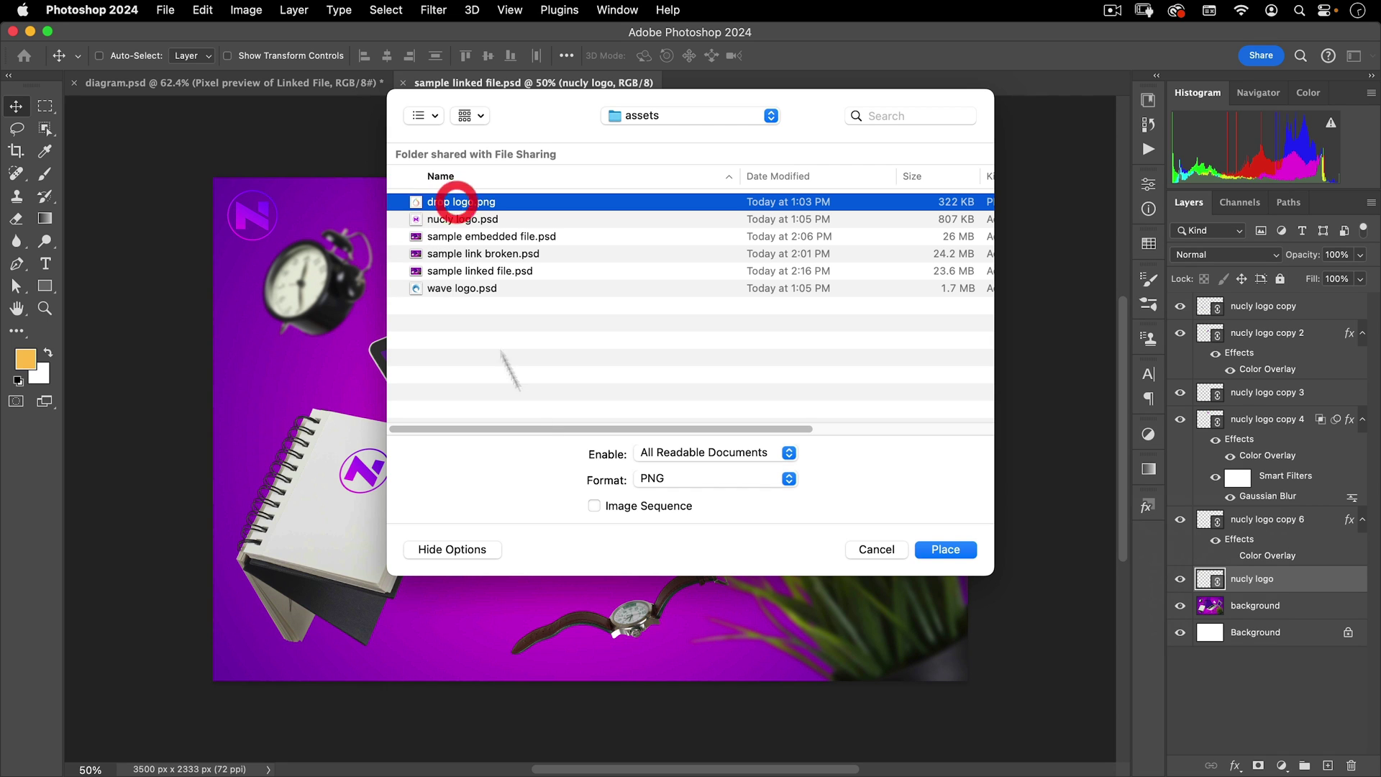
left_click(939, 548)
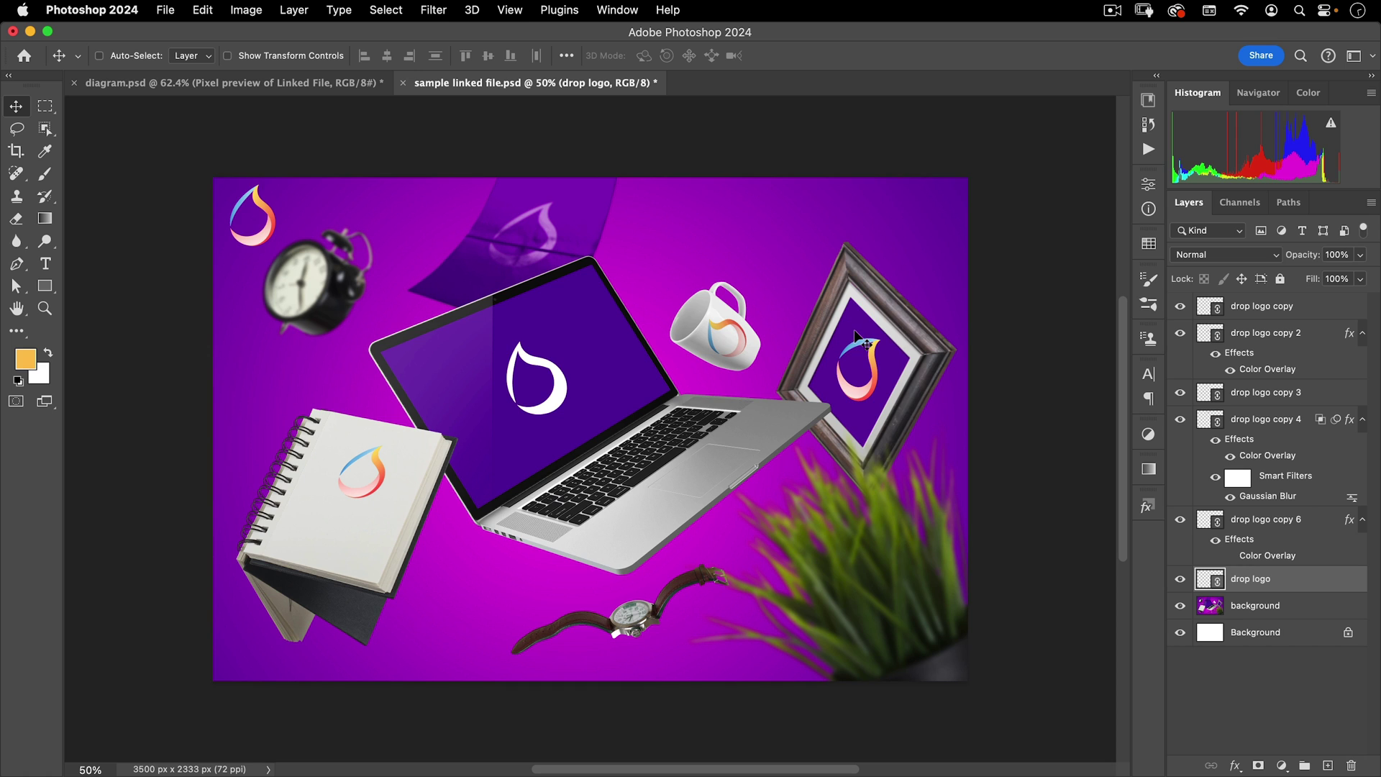
key("super+z")
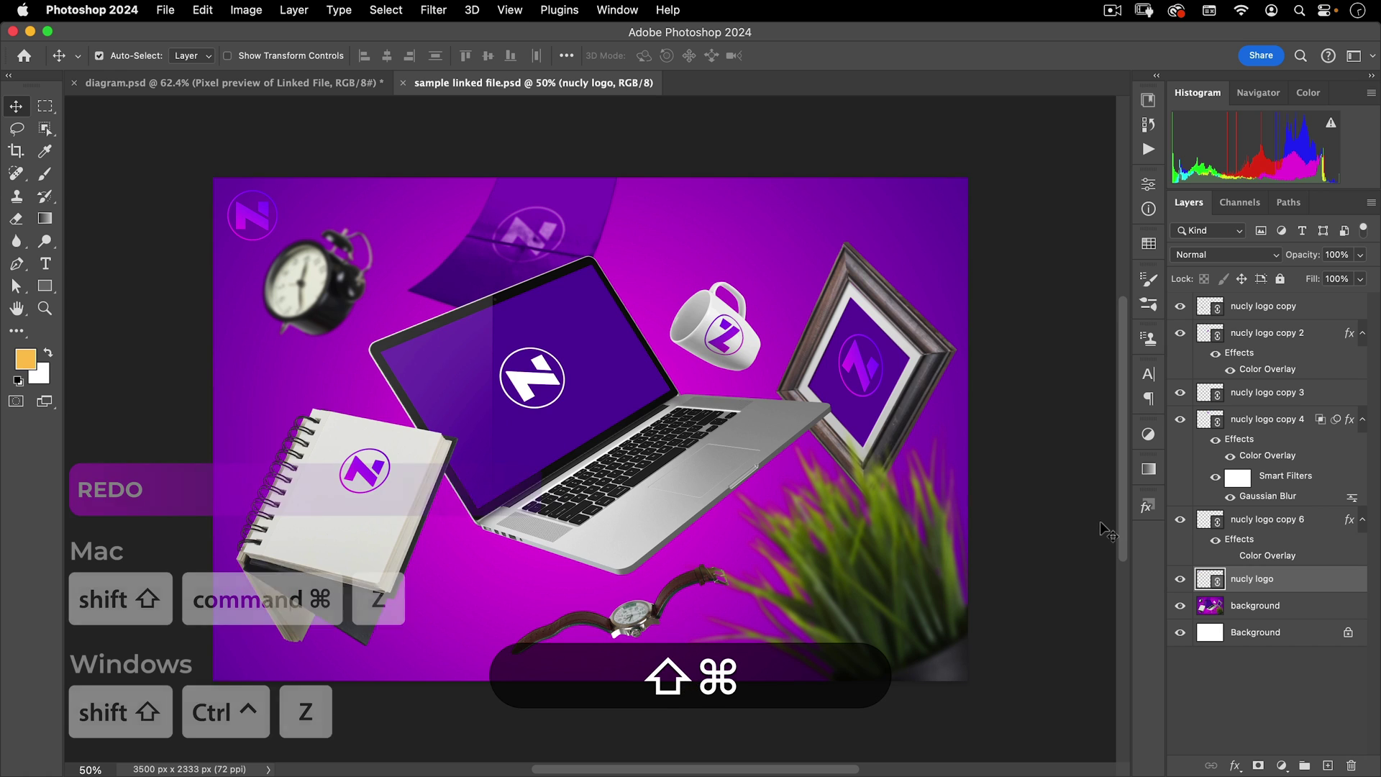
key("shift+super+z")
key("shift+super+z")
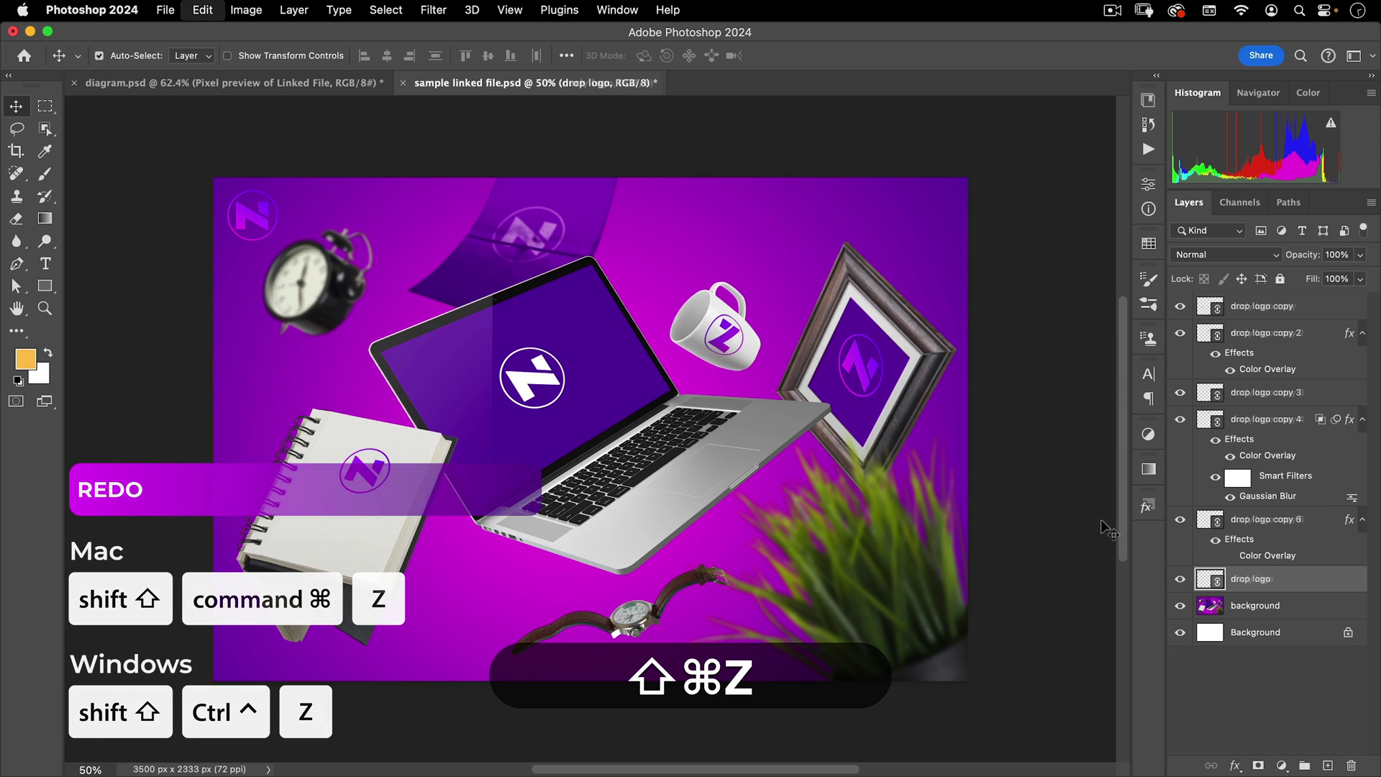
key("shift+super+z")
key("shift+super+z")
key("shift+super+z")
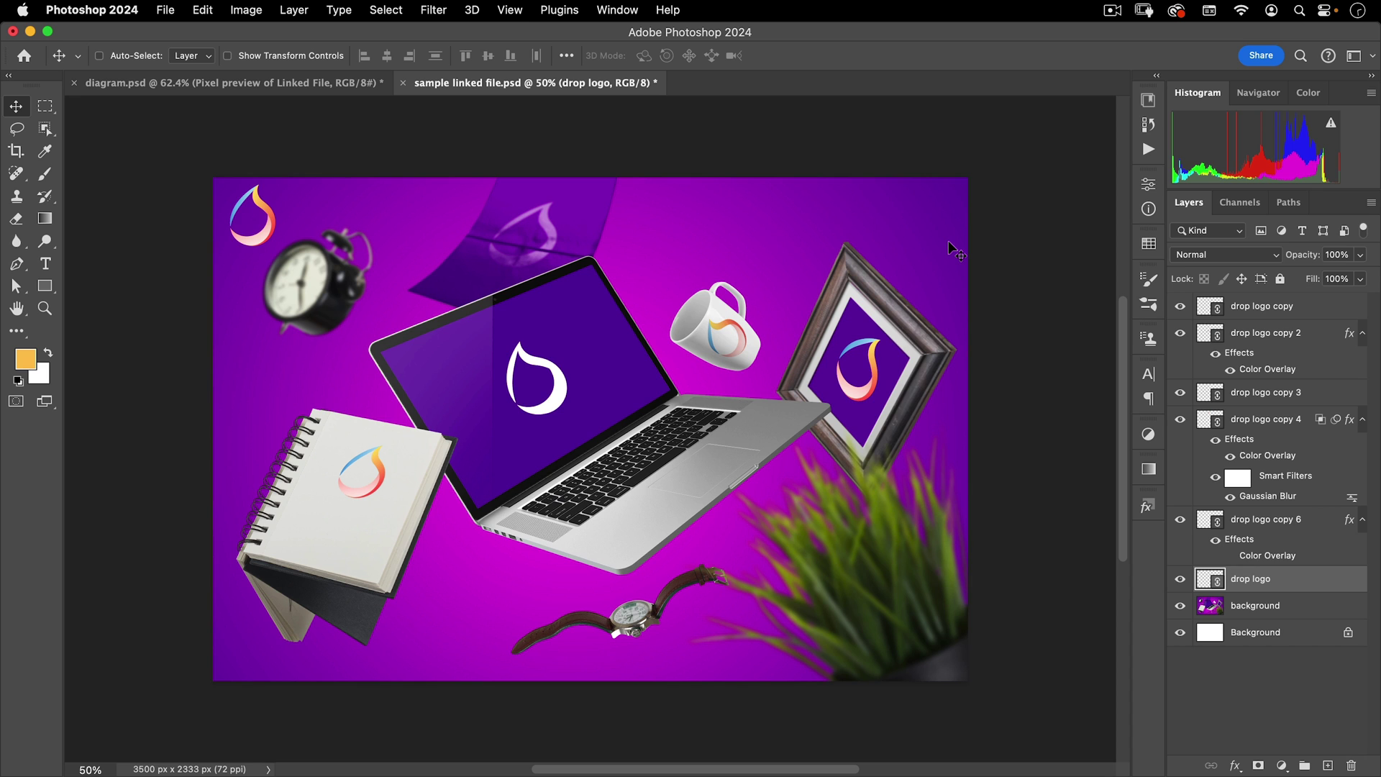
Open sample embedded file.psd.
left_click(156, 12)
left_click(153, 43)
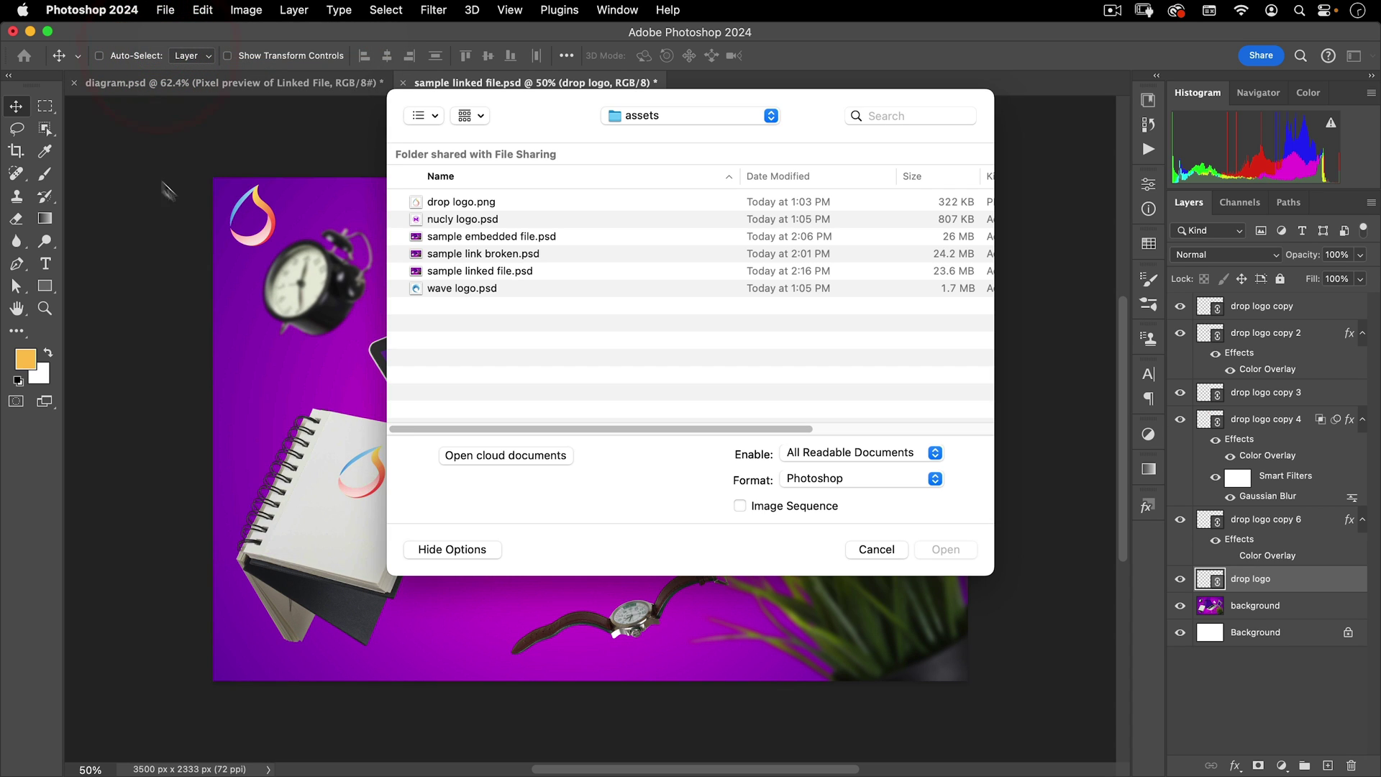
double_click(477, 237)
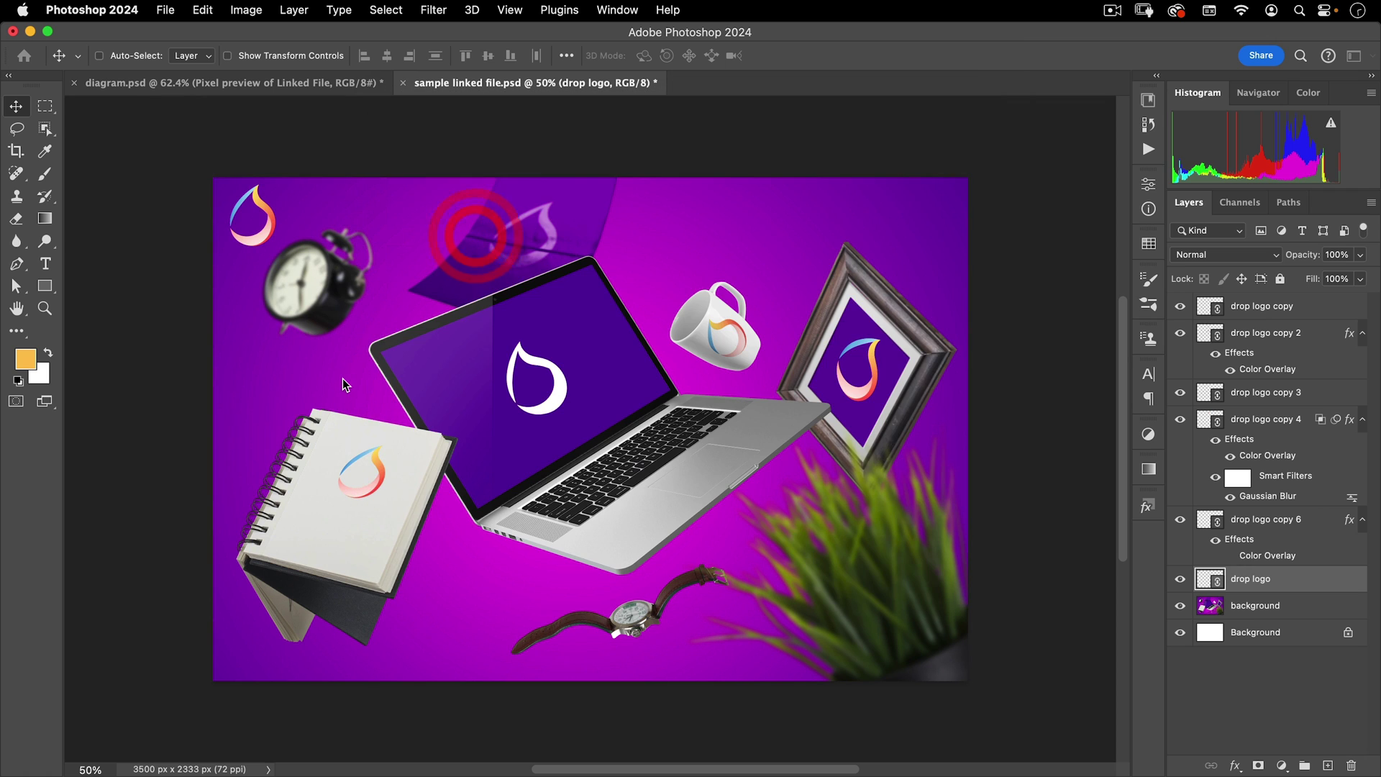
Relink the dots logo layer to nucly logo.psd across all mockup copies.
left_click(1211, 582)
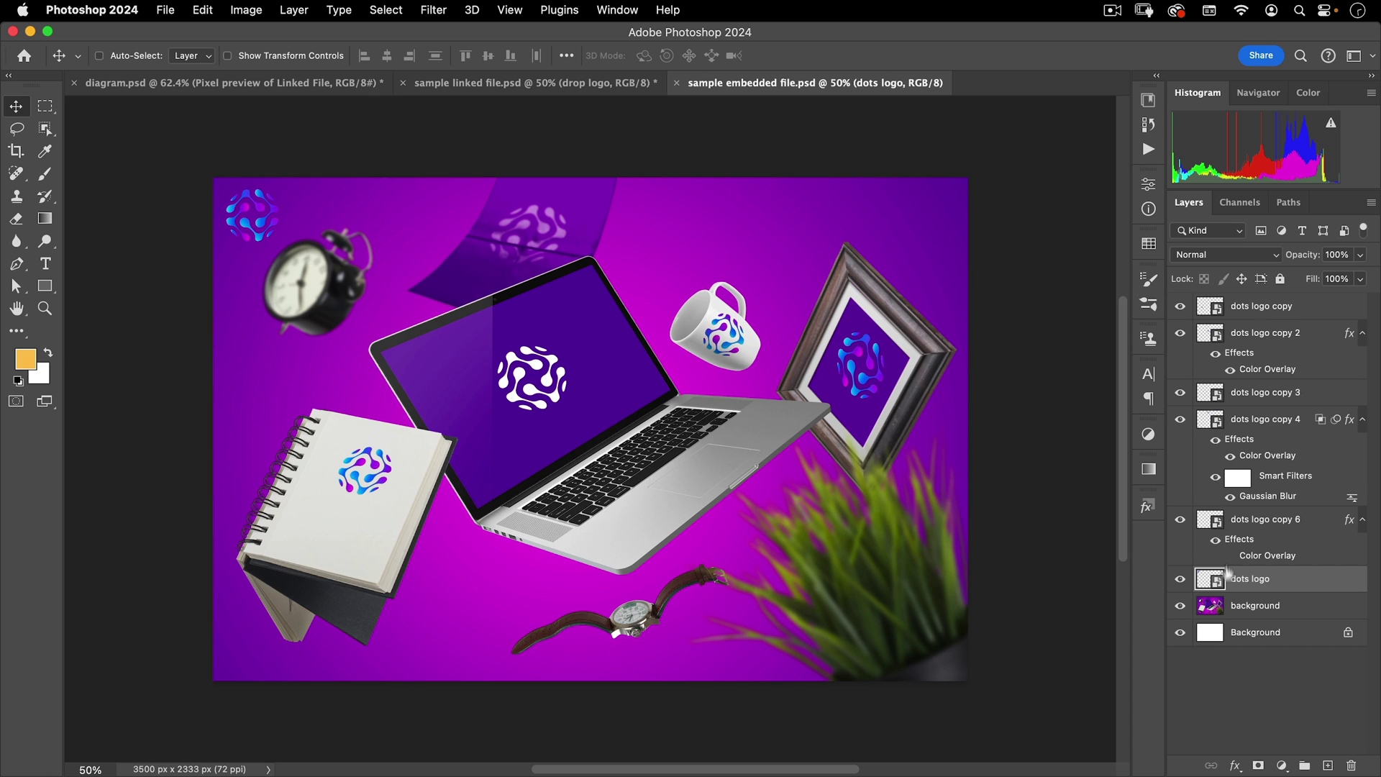
right_click(1315, 582)
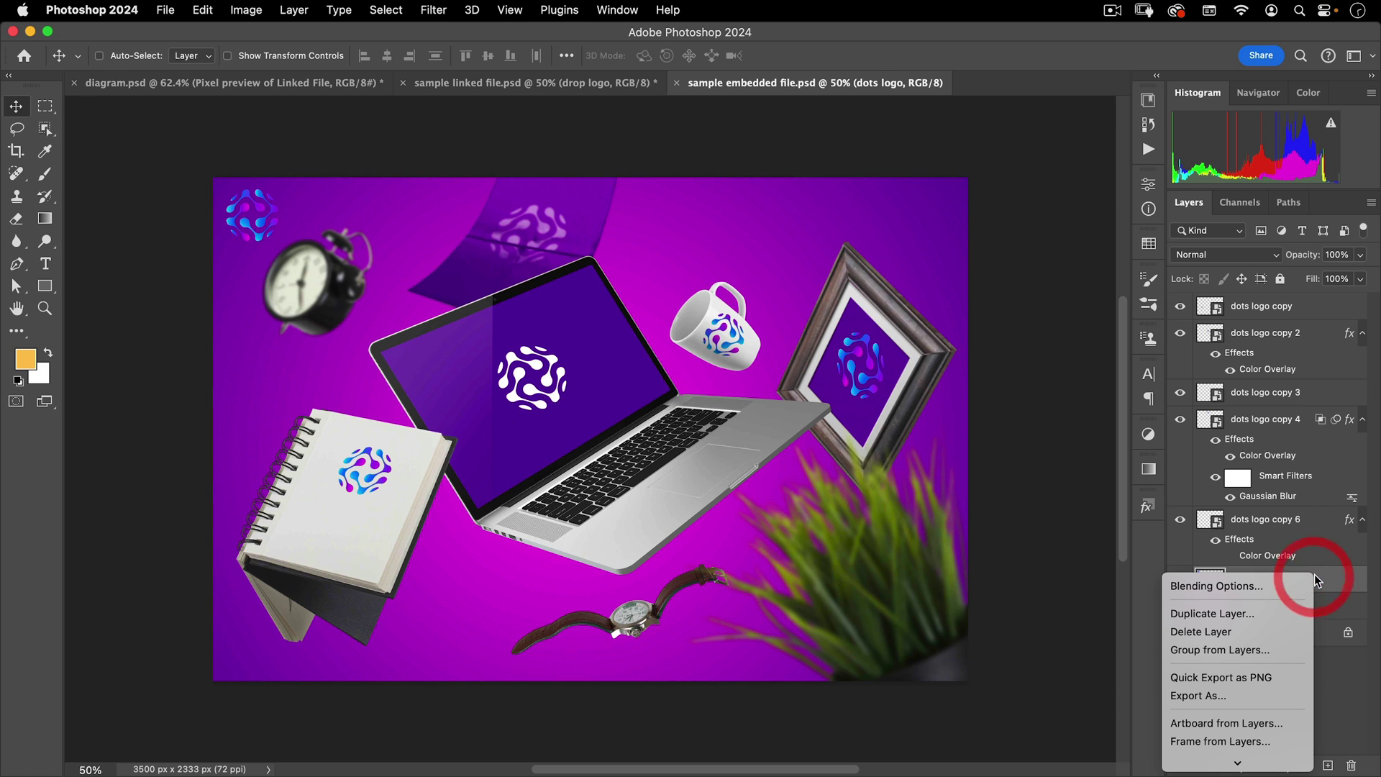
mouse_move(1234, 764)
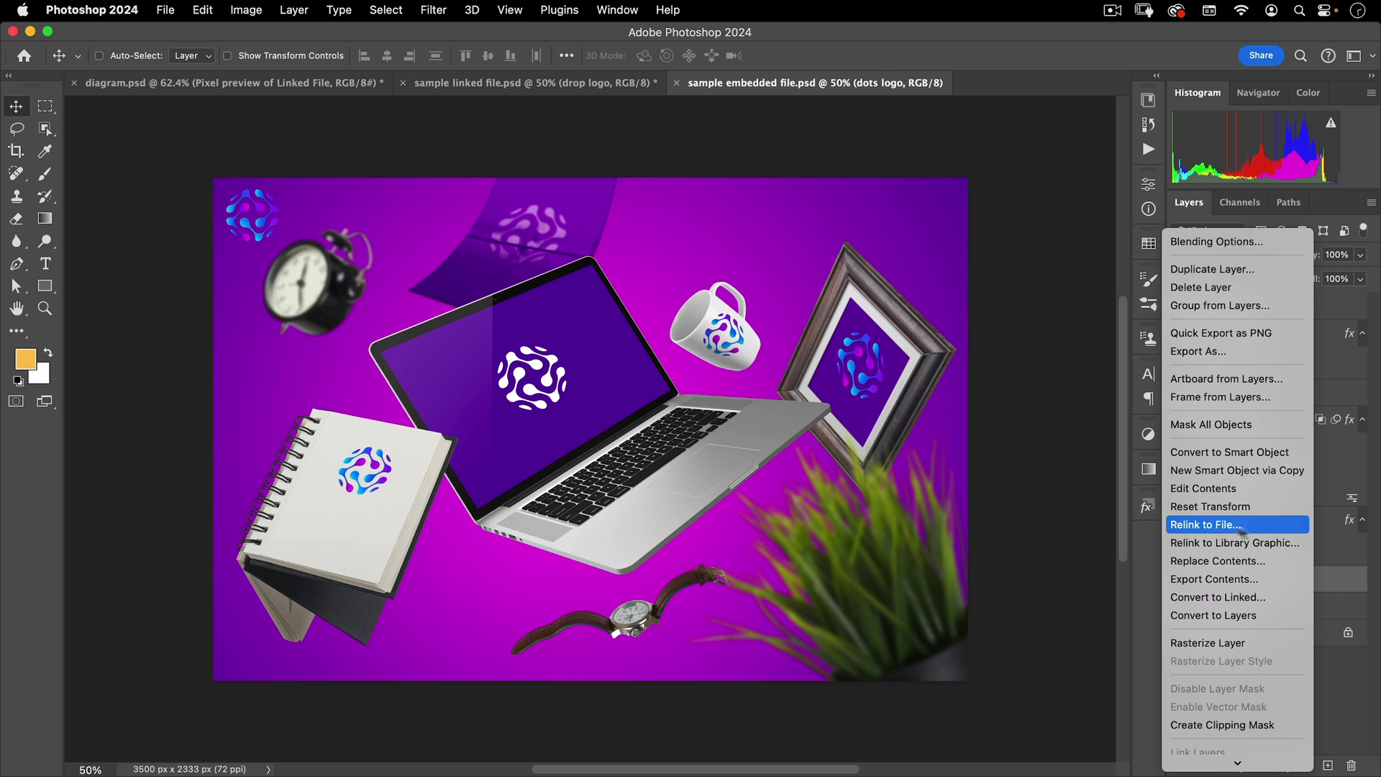
left_click(1241, 530)
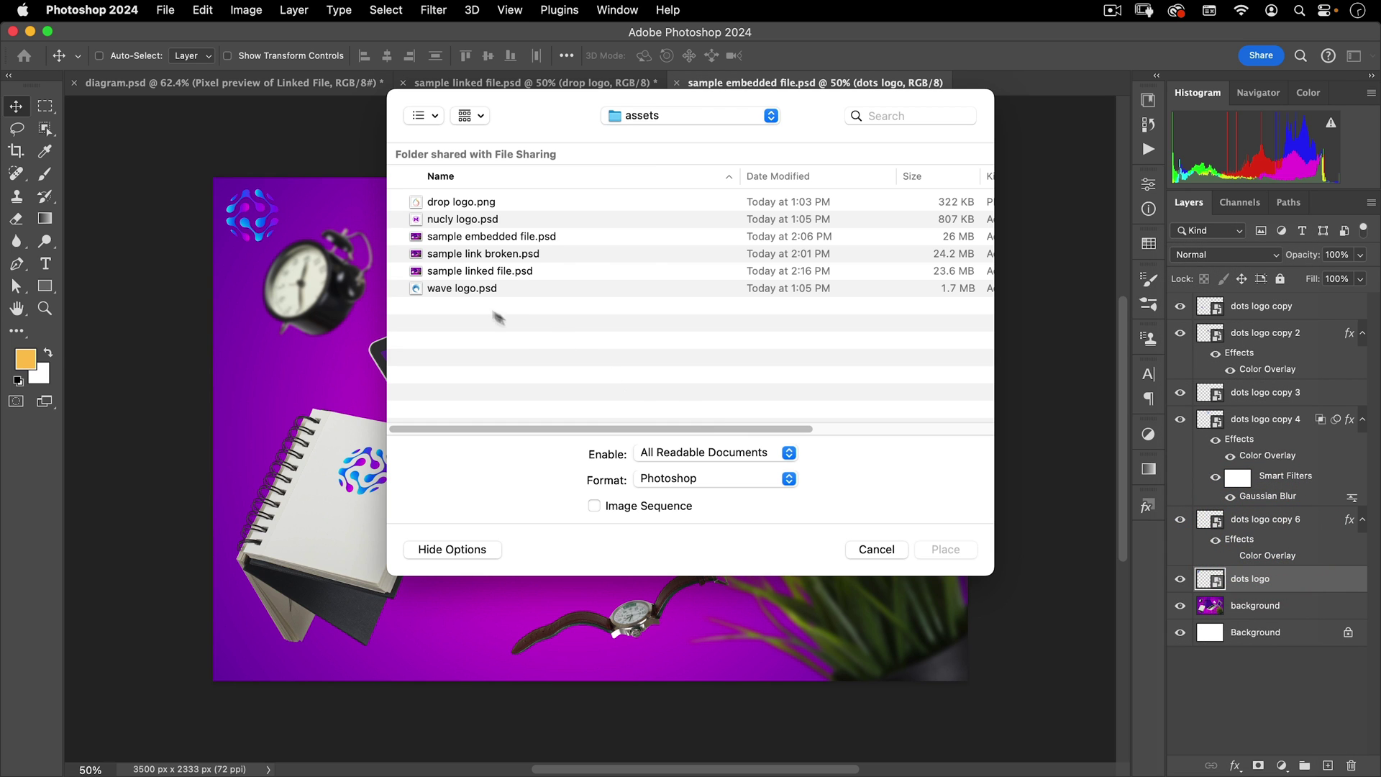
left_click(446, 220)
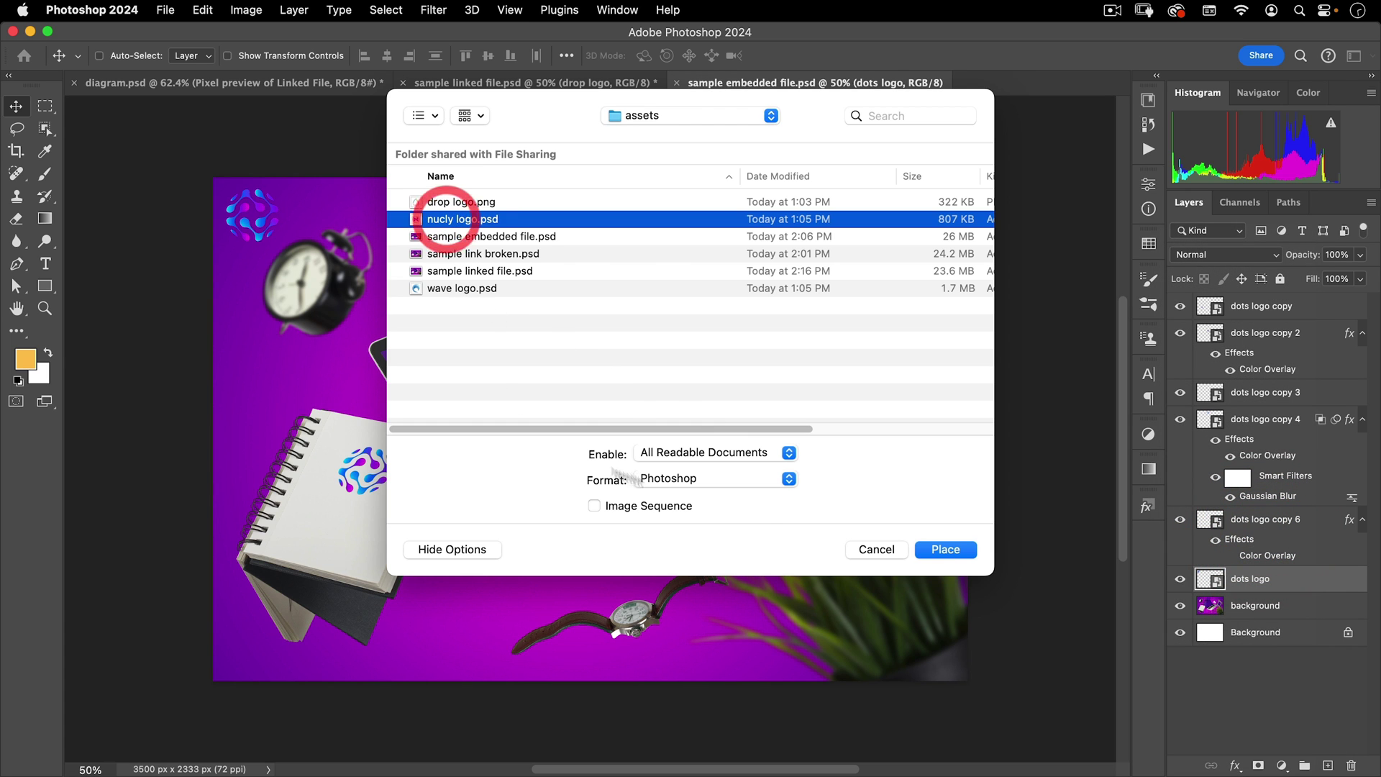
left_click(945, 549)
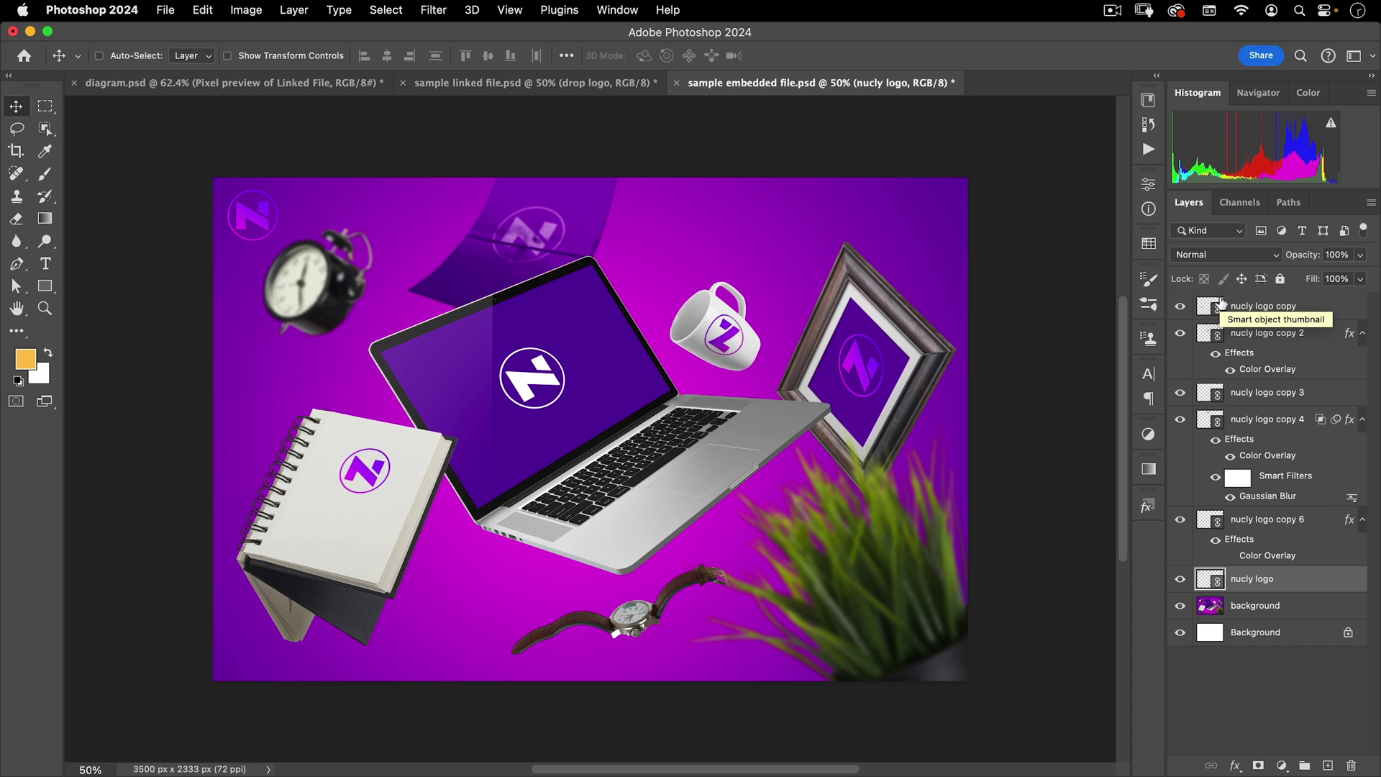
Switch back to the diagram.psd embedded-versus-linked comparison document.
left_click(248, 85)
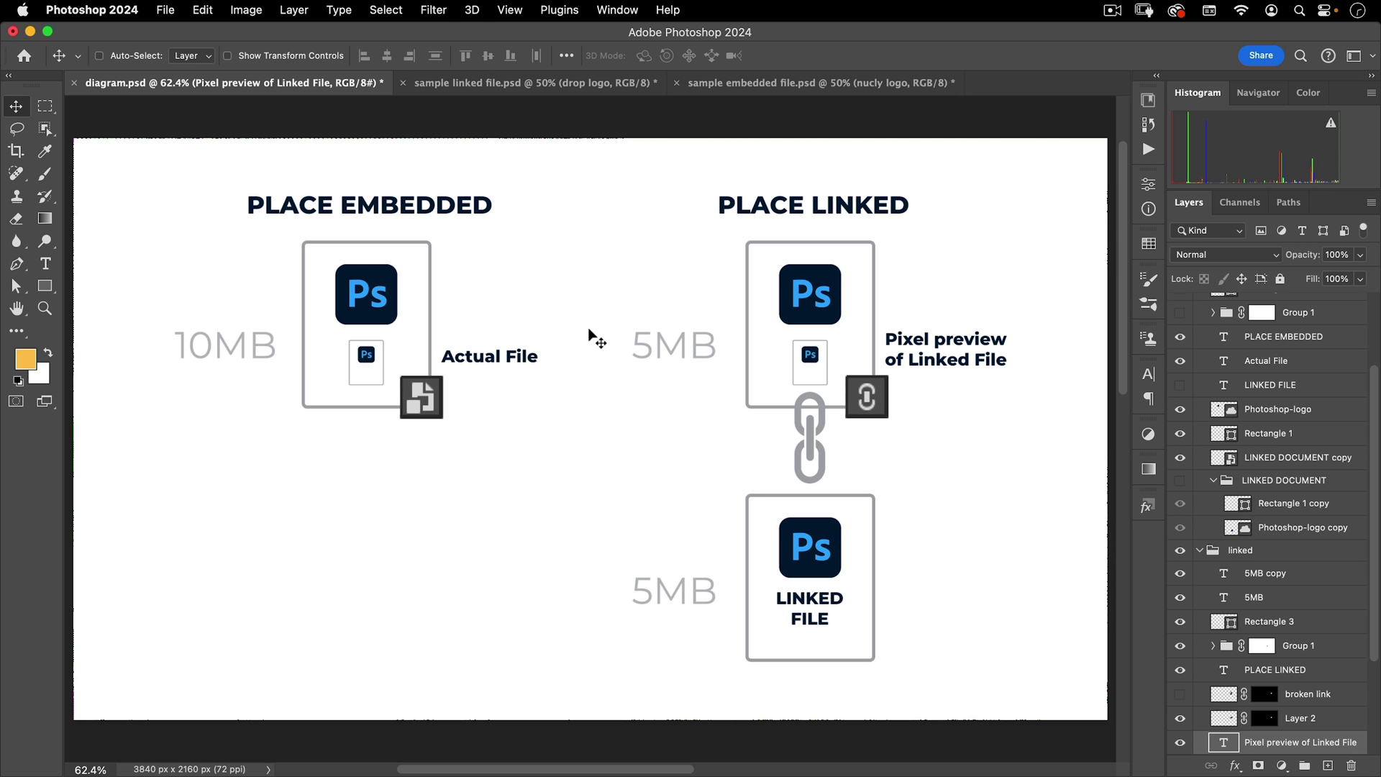
Open sample link broken.psd and dismiss the 'Cannot locate linked assets' warning for dots logo.psd.
left_click(165, 10)
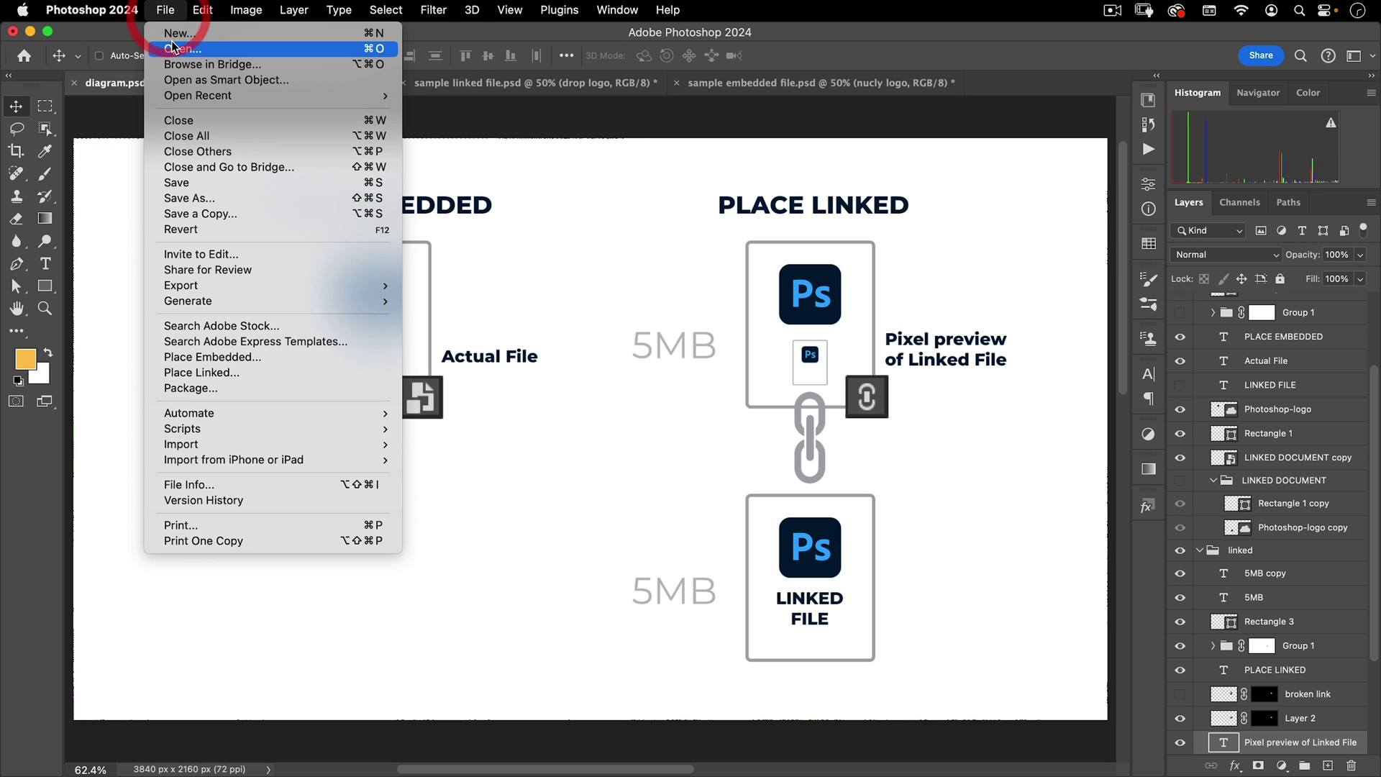
left_click(174, 48)
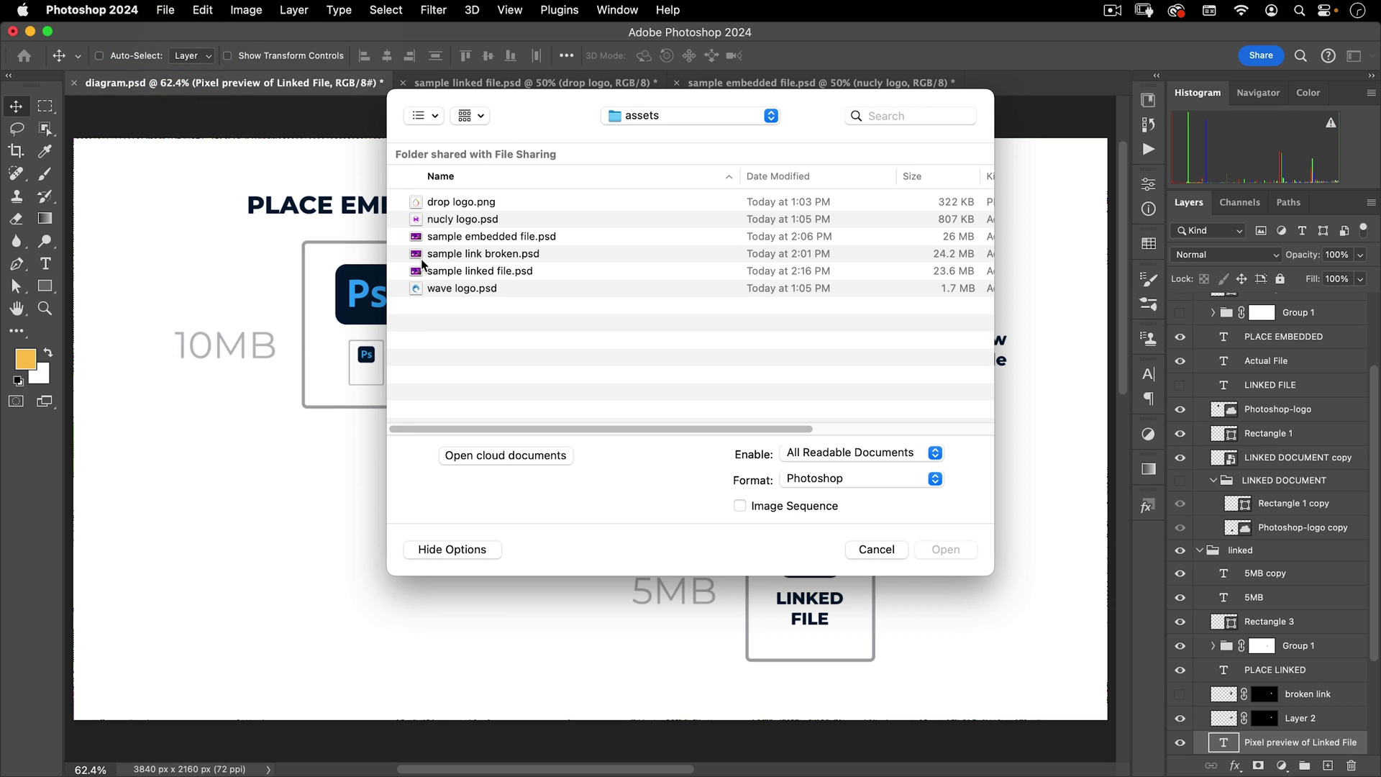
left_click(488, 260)
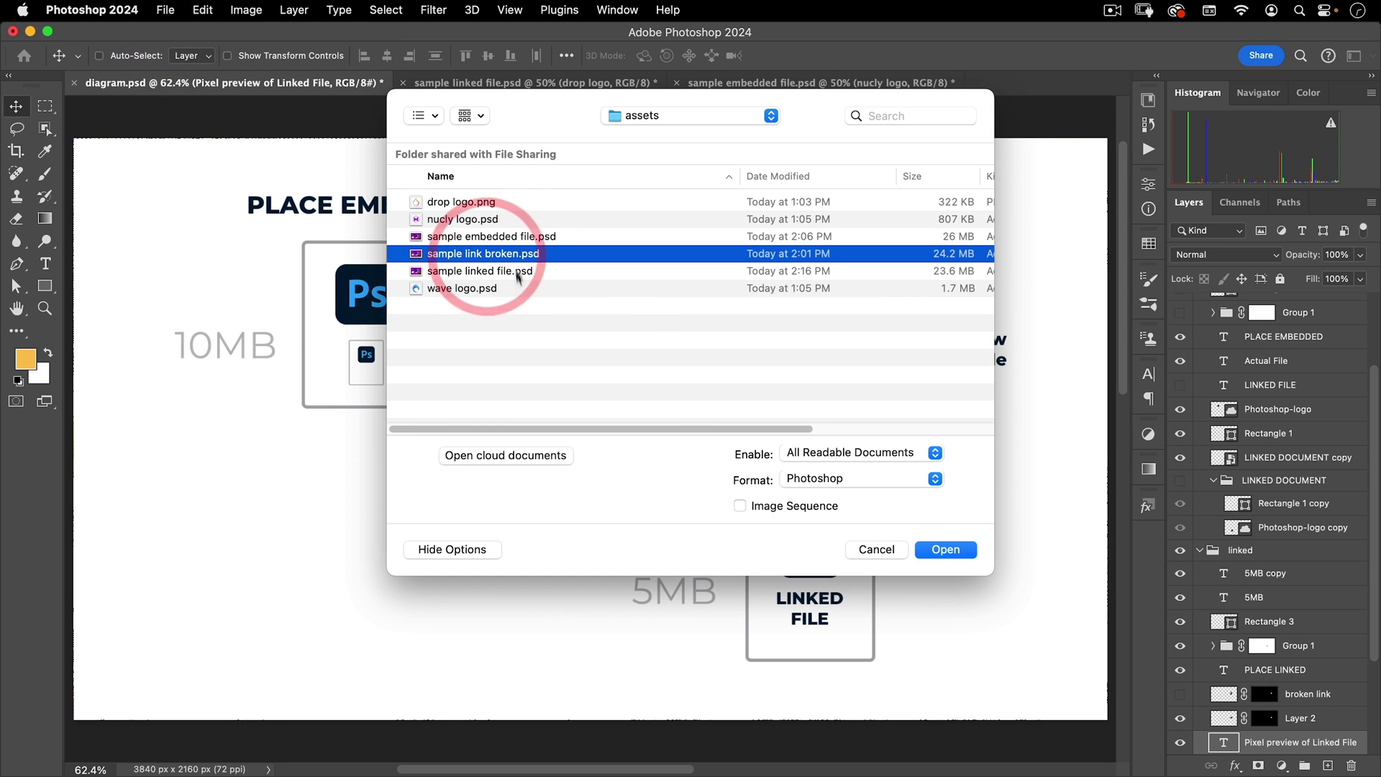
left_click(966, 550)
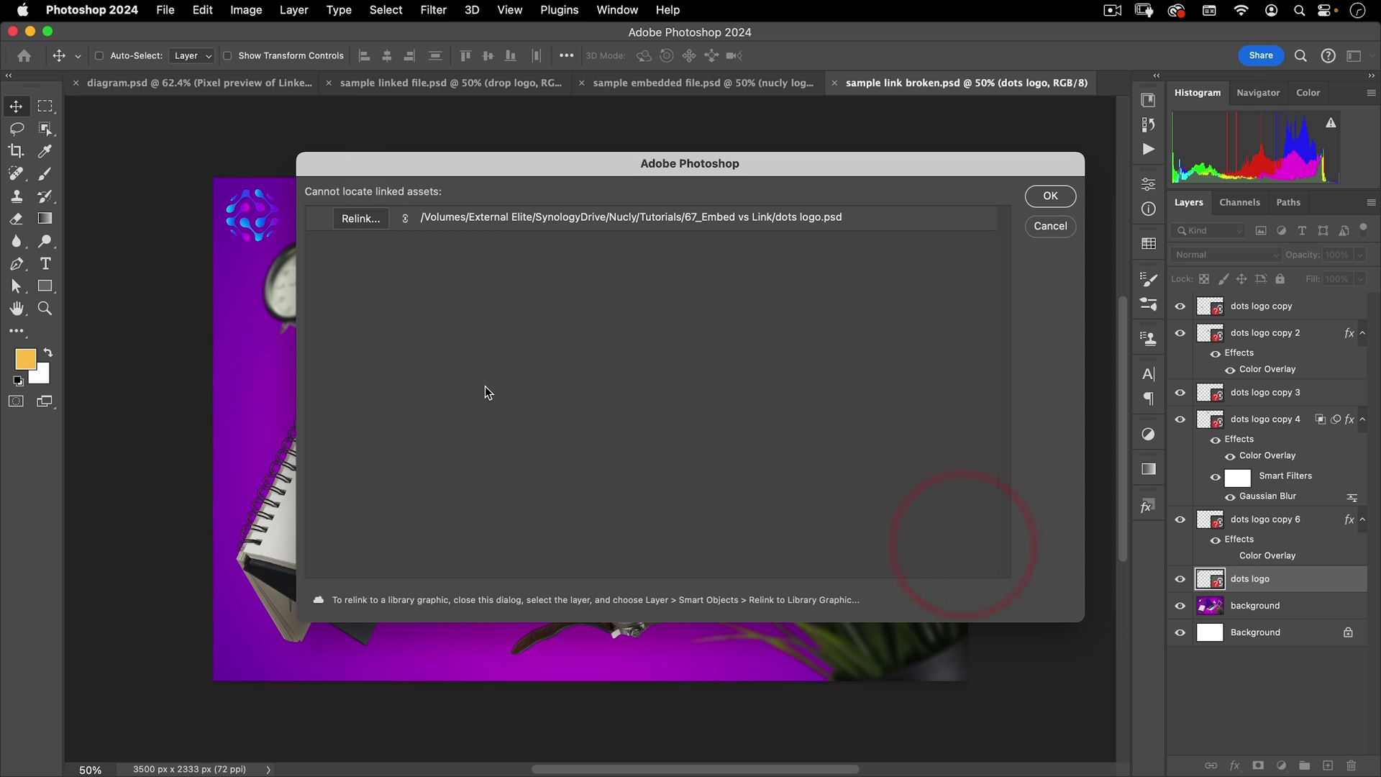
left_click_drag(614, 161, 528, 124)
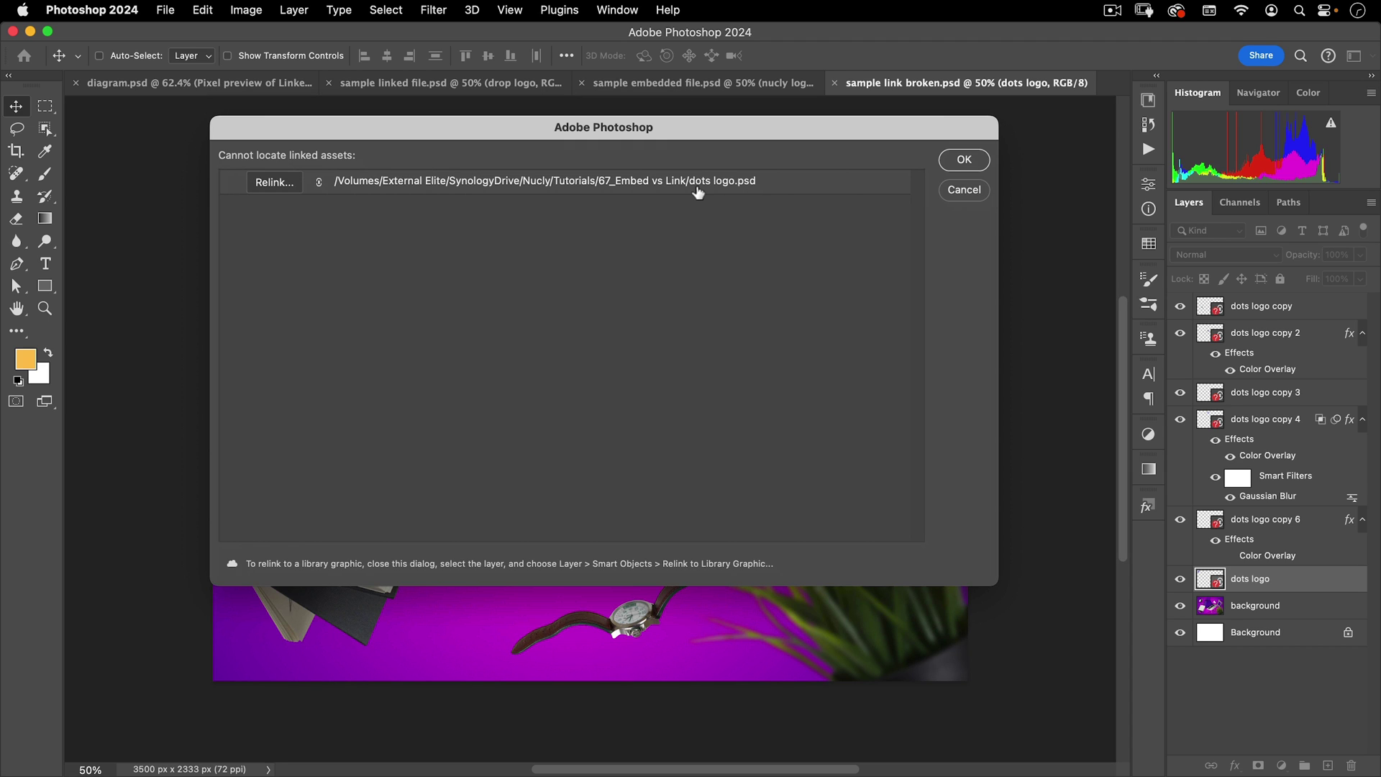
left_click(963, 160)
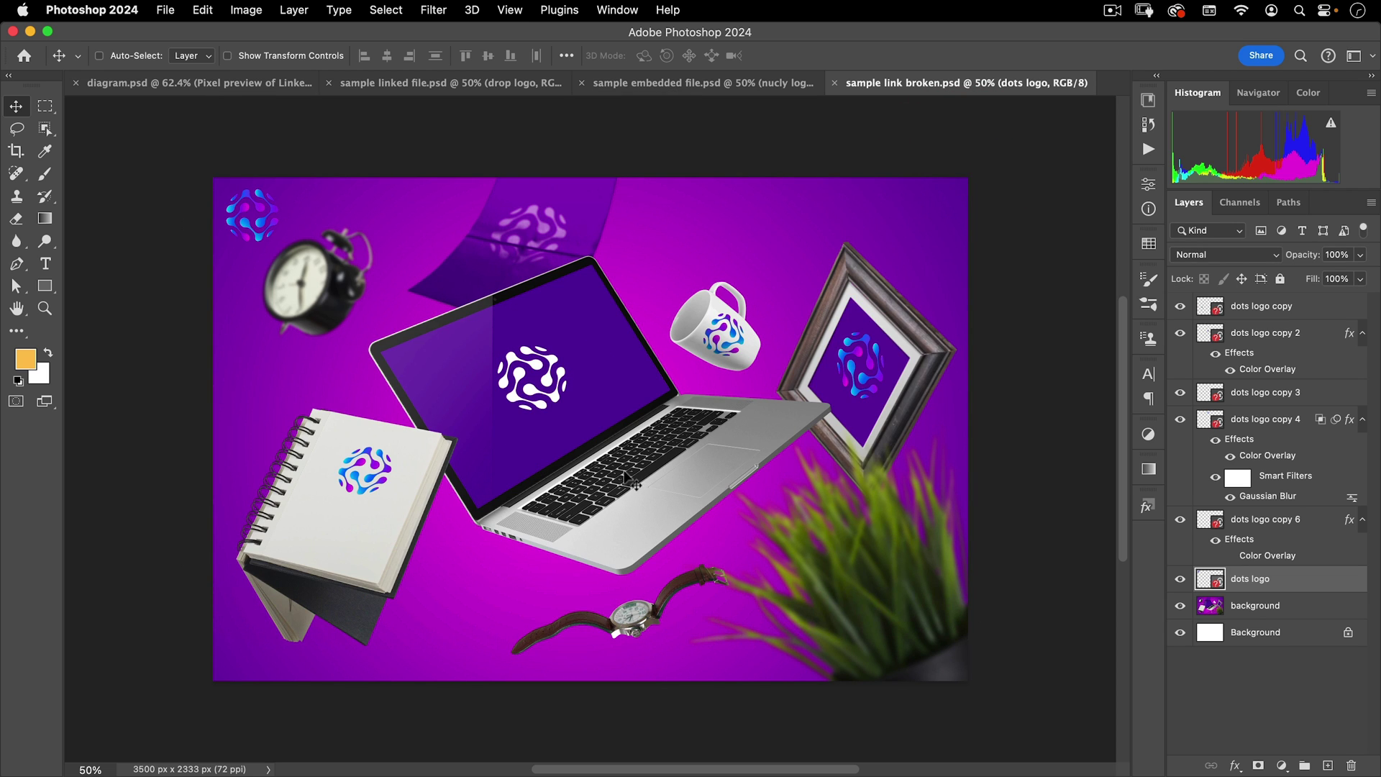
key("super")
left_click(374, 484, "super")
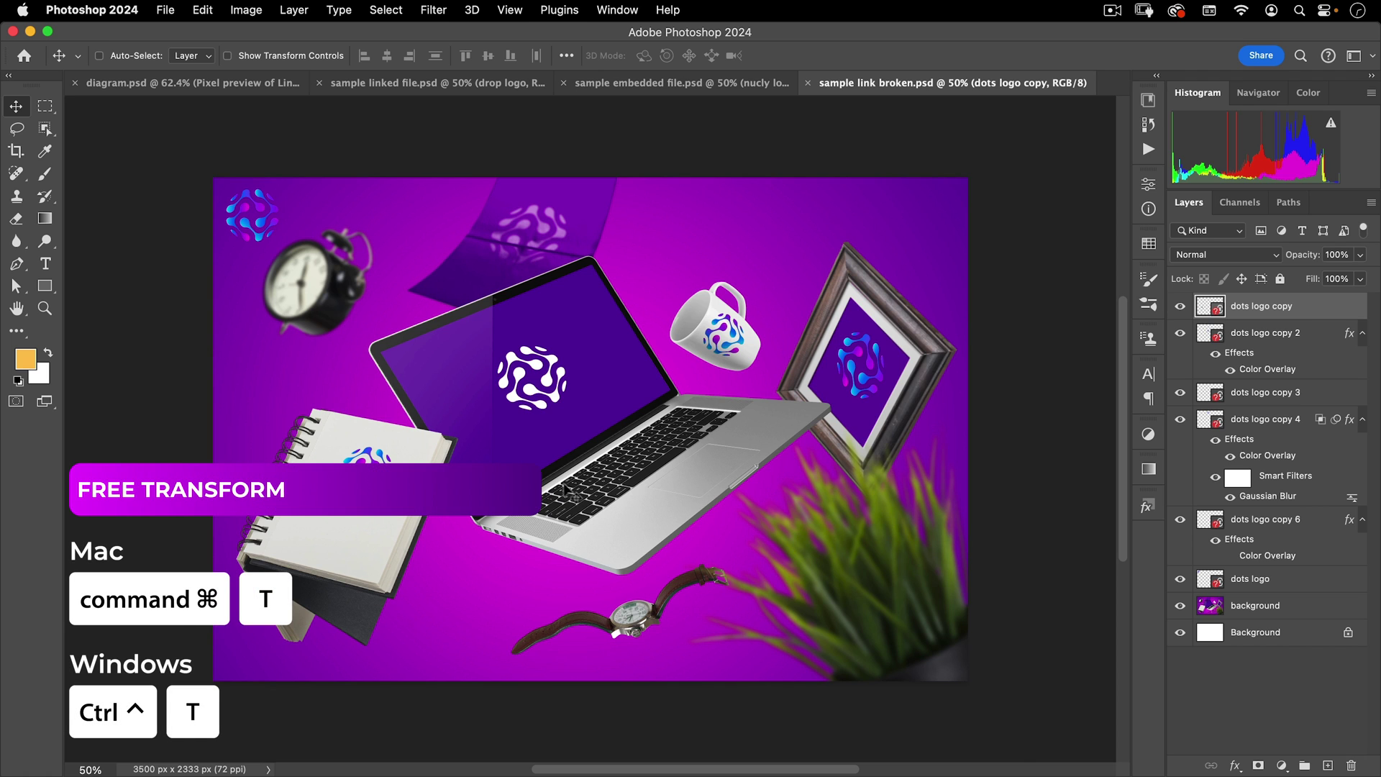
key("super+t")
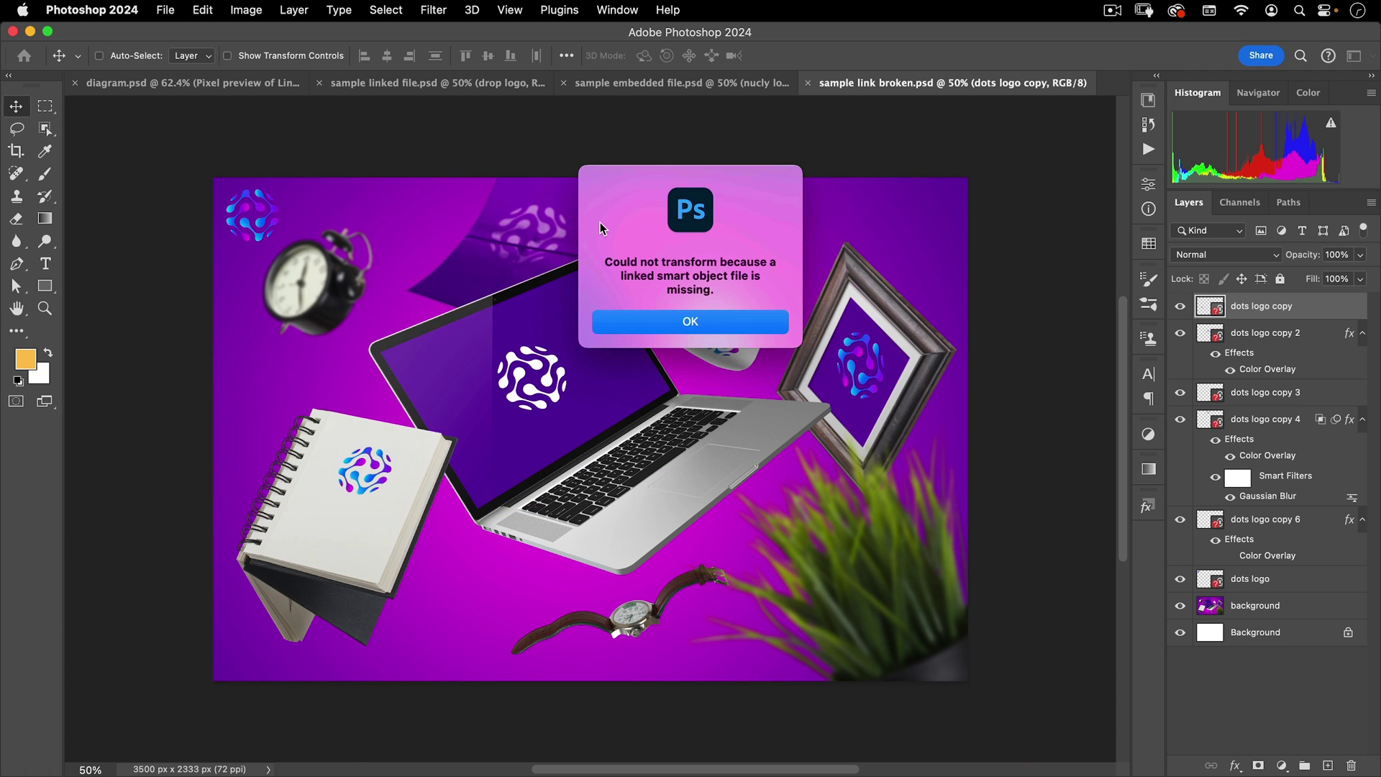
left_click(666, 320)
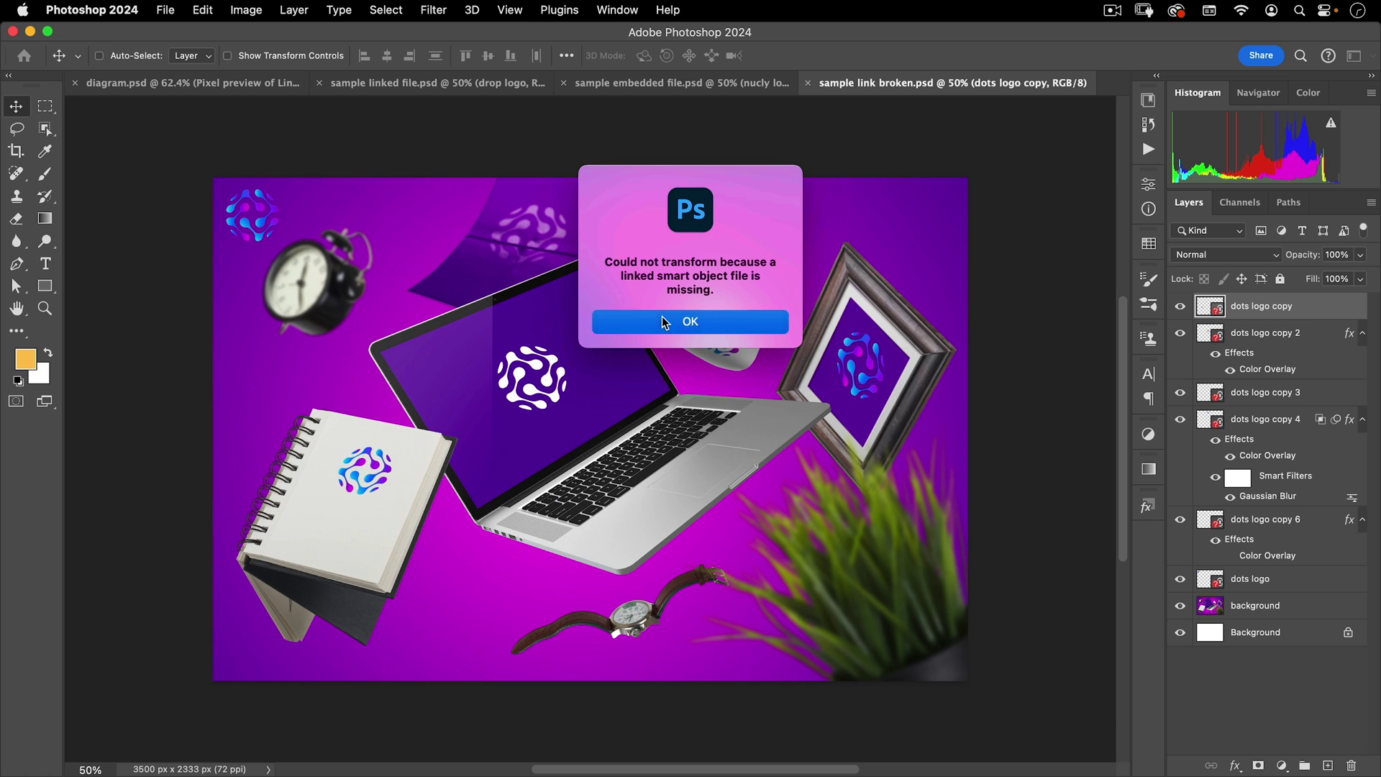
Rasterize the dots logo copy layer into an ordinary pixel layer.
right_click(1310, 306)
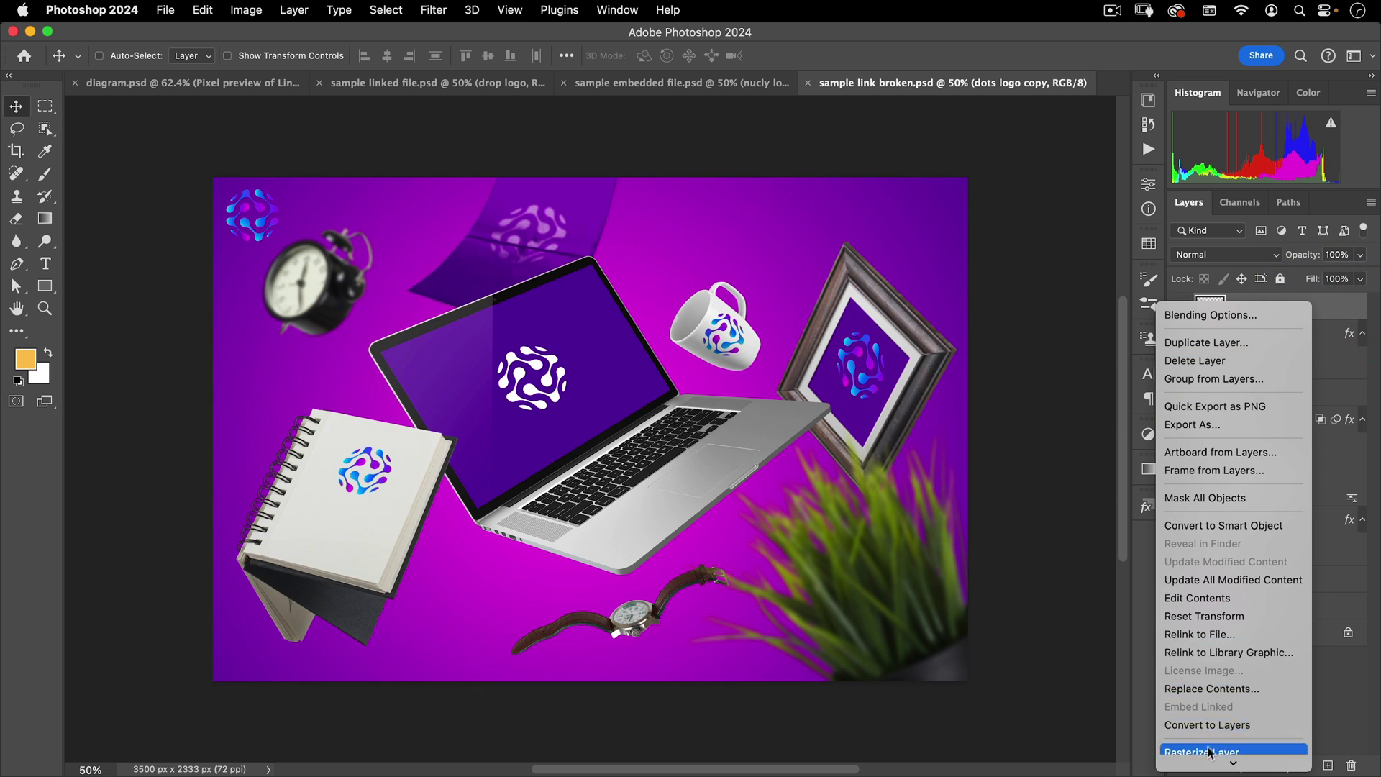
scroll(1215, 748, "down", 5)
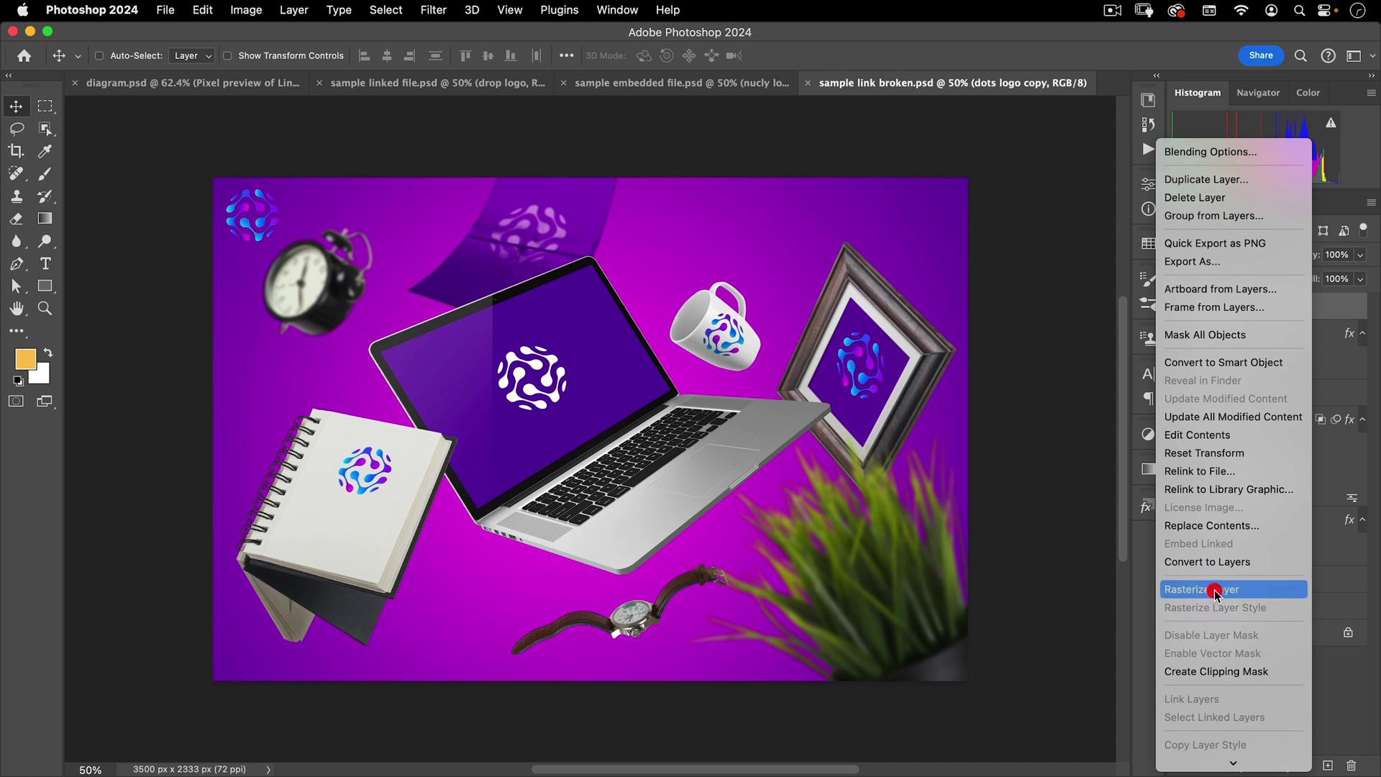
left_click(1216, 591)
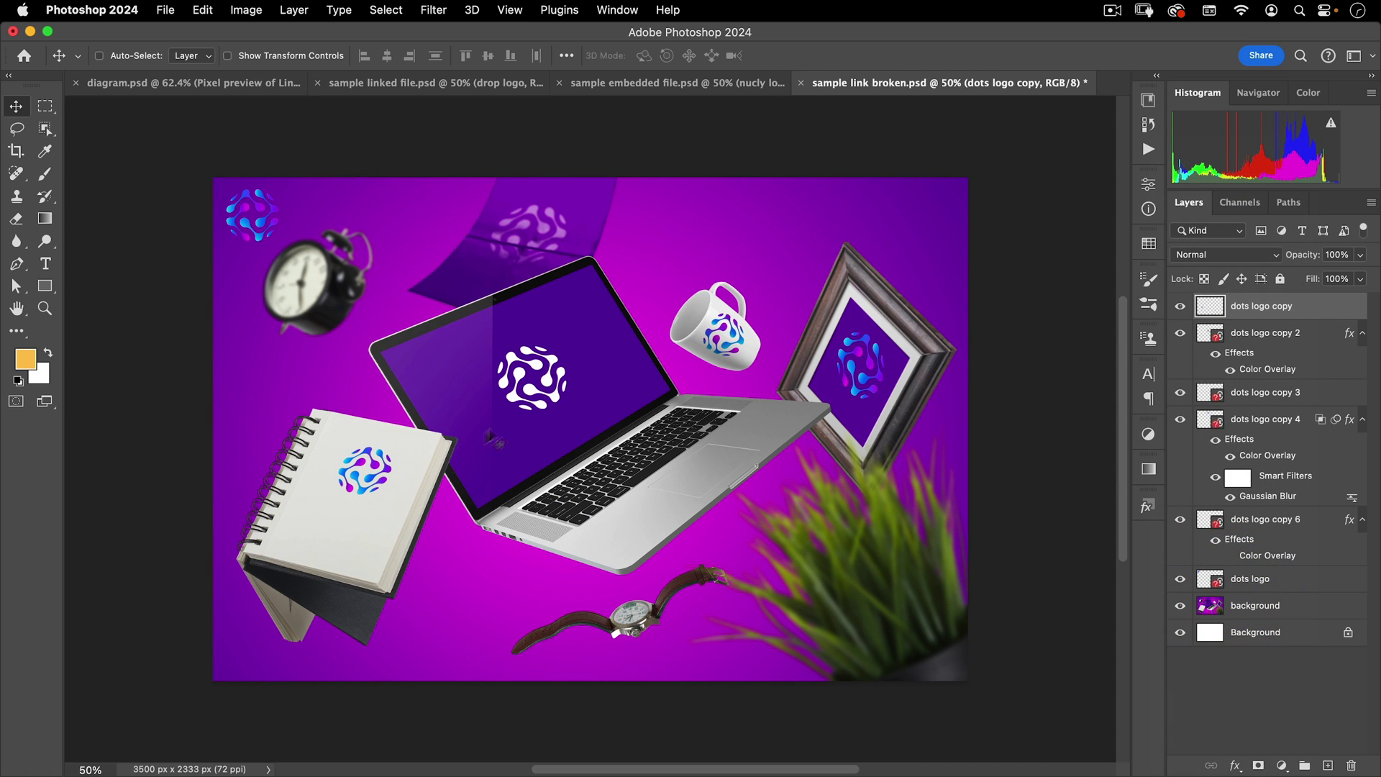
key("super+t")
key("alt+super+t")
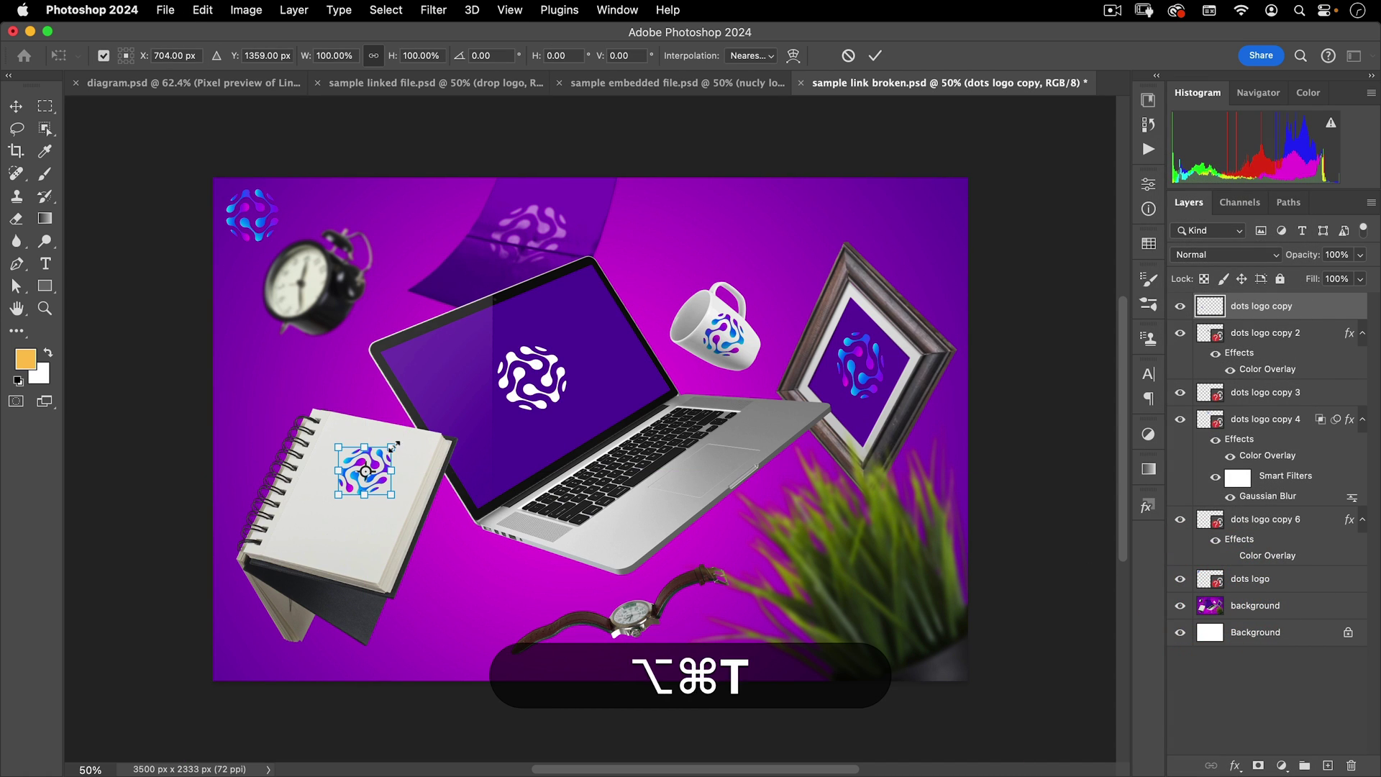
left_click_drag(394, 445, 605, 238)
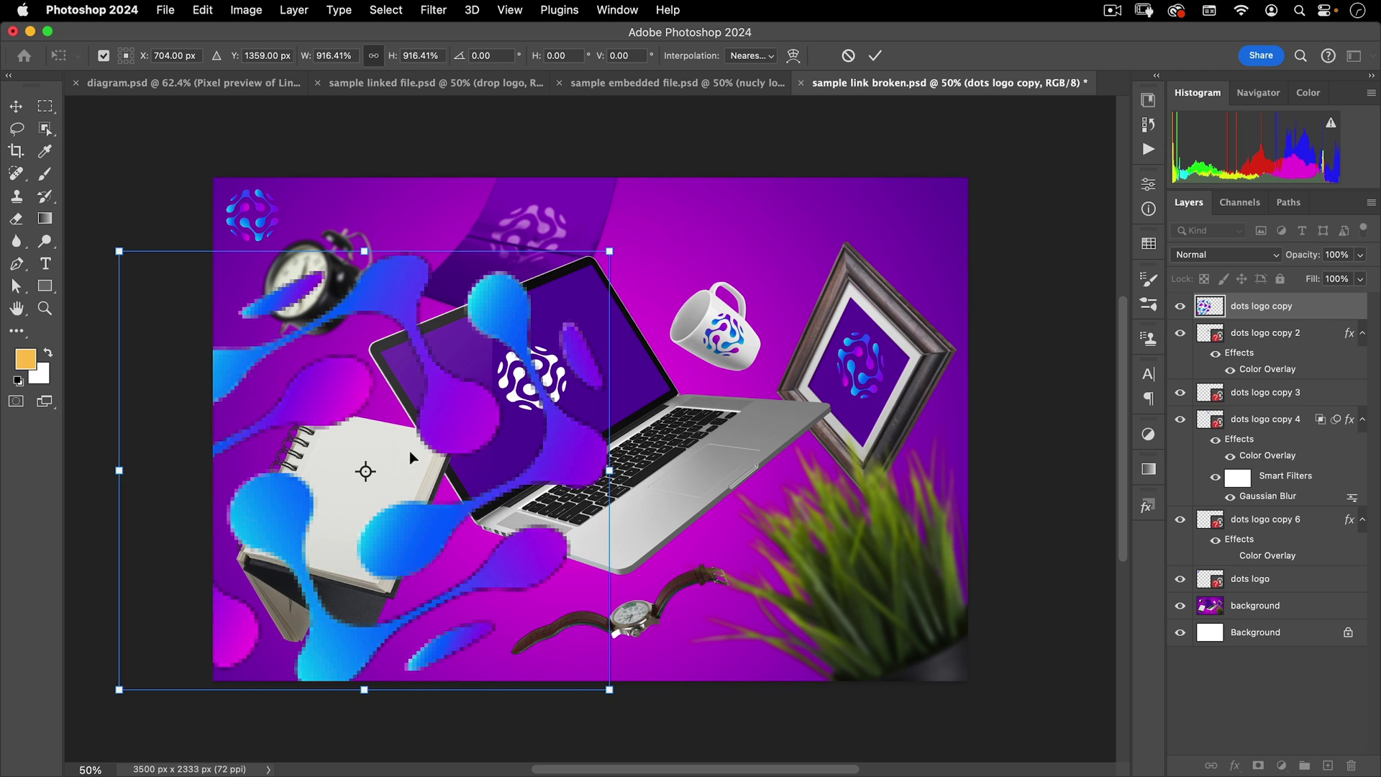
key("super+z")
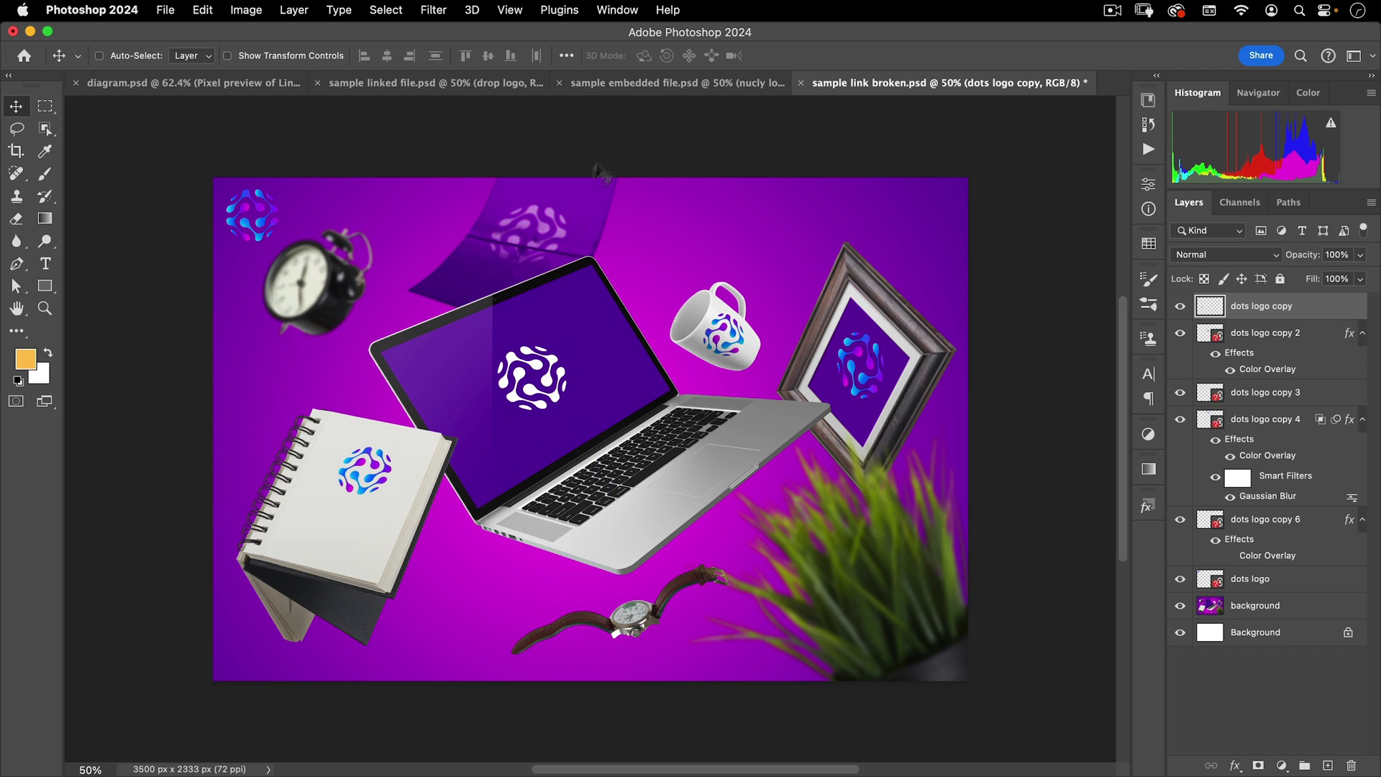
Revert sample embedded file.psd to its opening History snapshot and select dots logo copy 6.
left_click(605, 86)
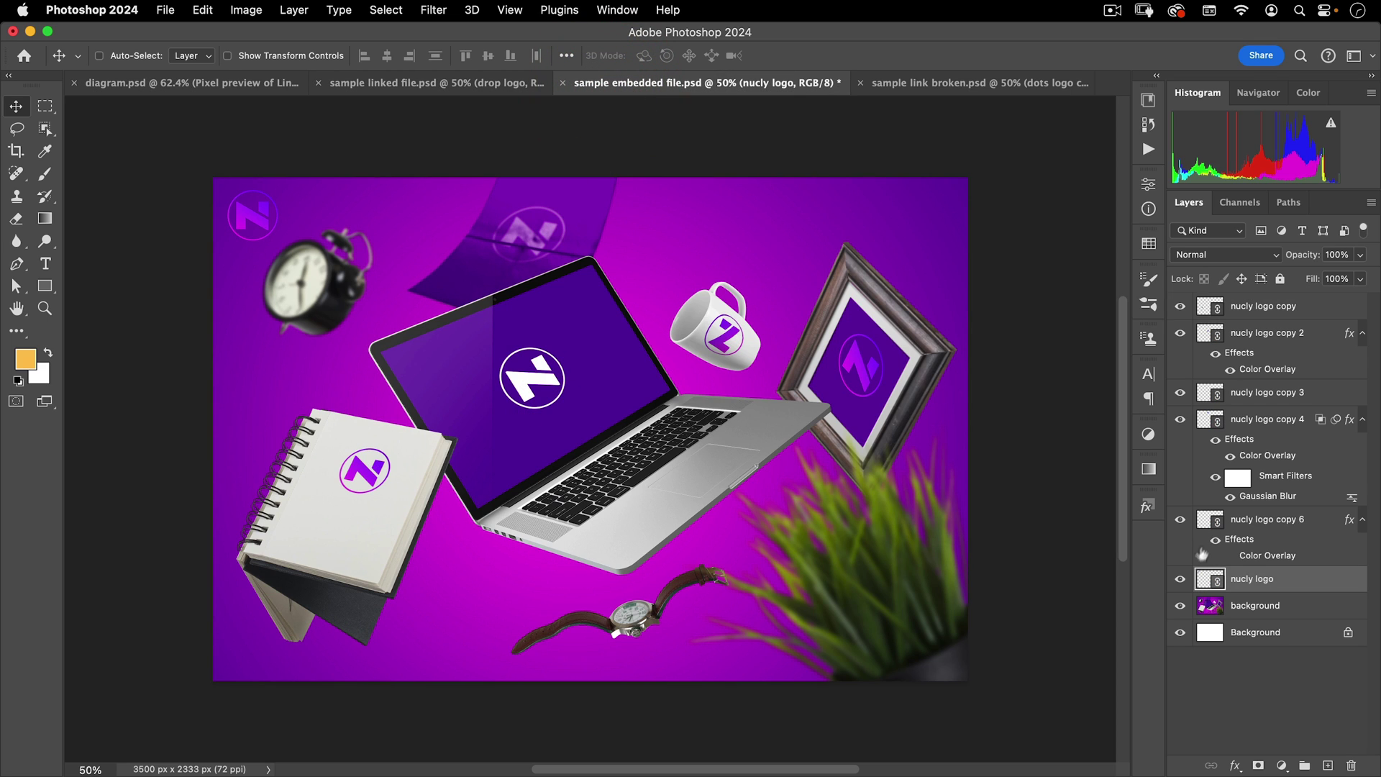
left_click(1148, 122)
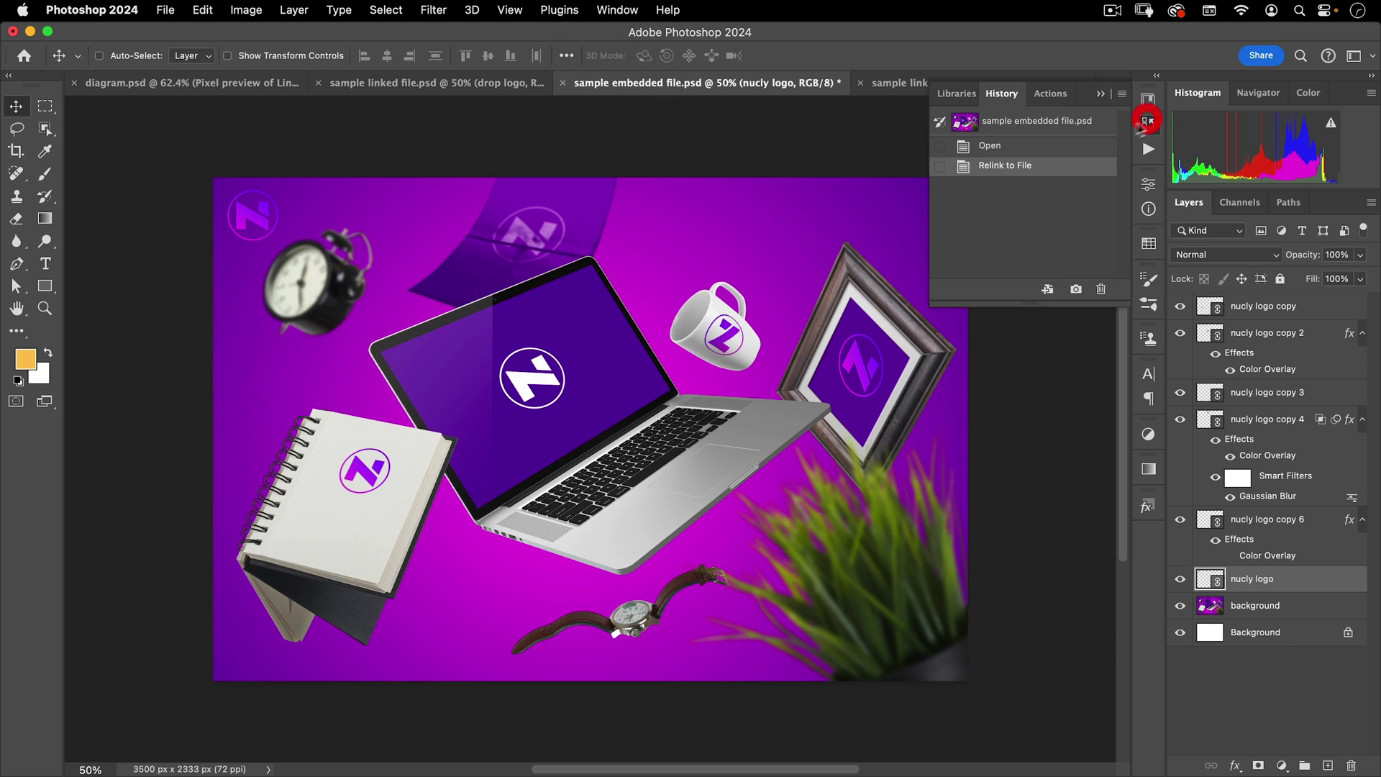
left_click(1033, 120)
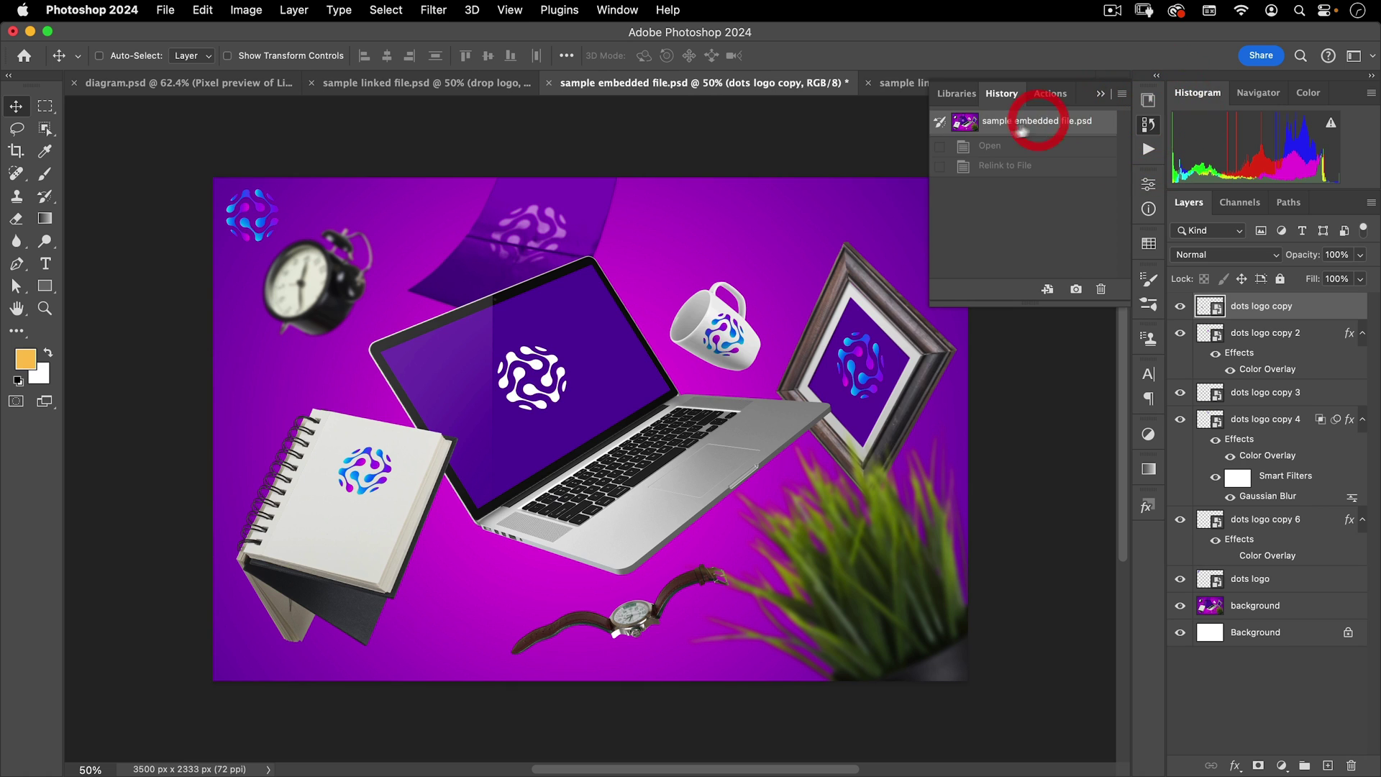
left_click(614, 87)
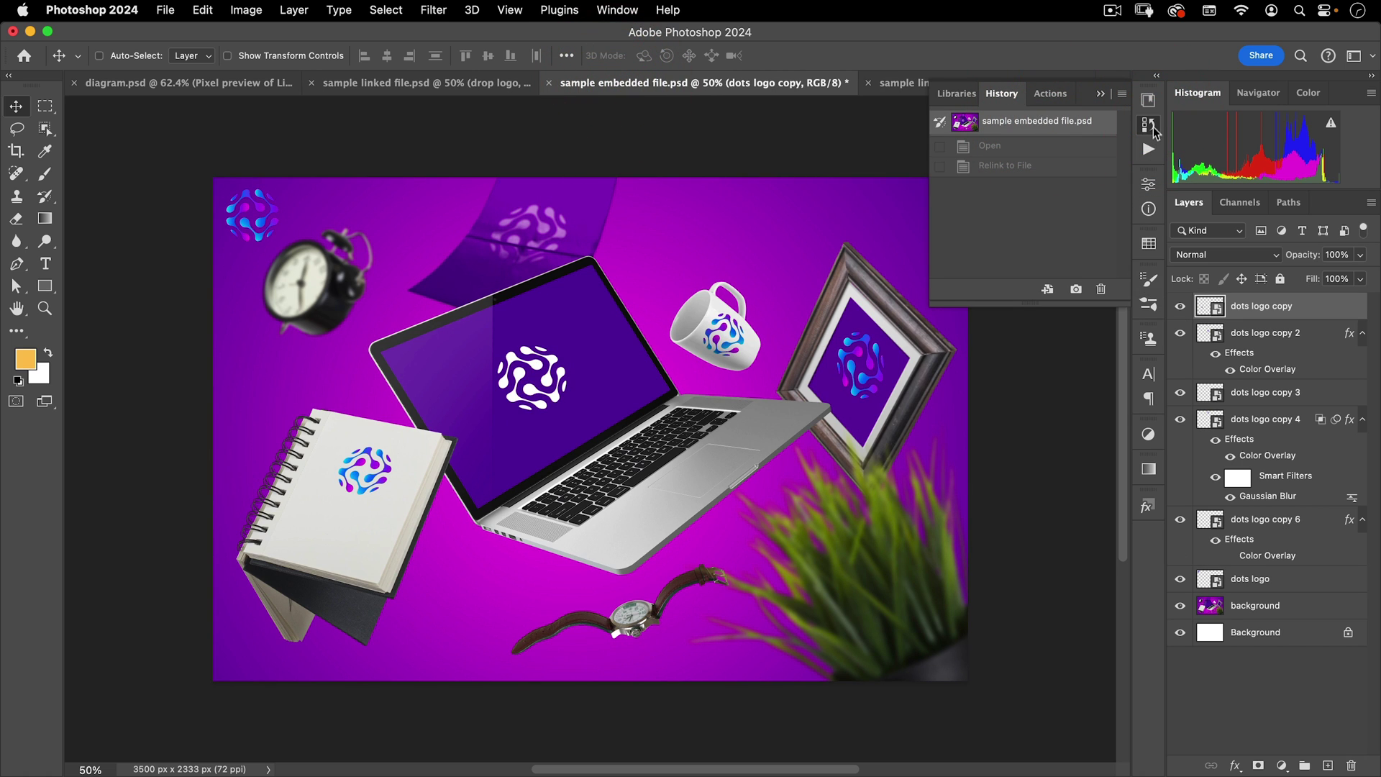
left_click(1148, 124)
left_click(986, 84)
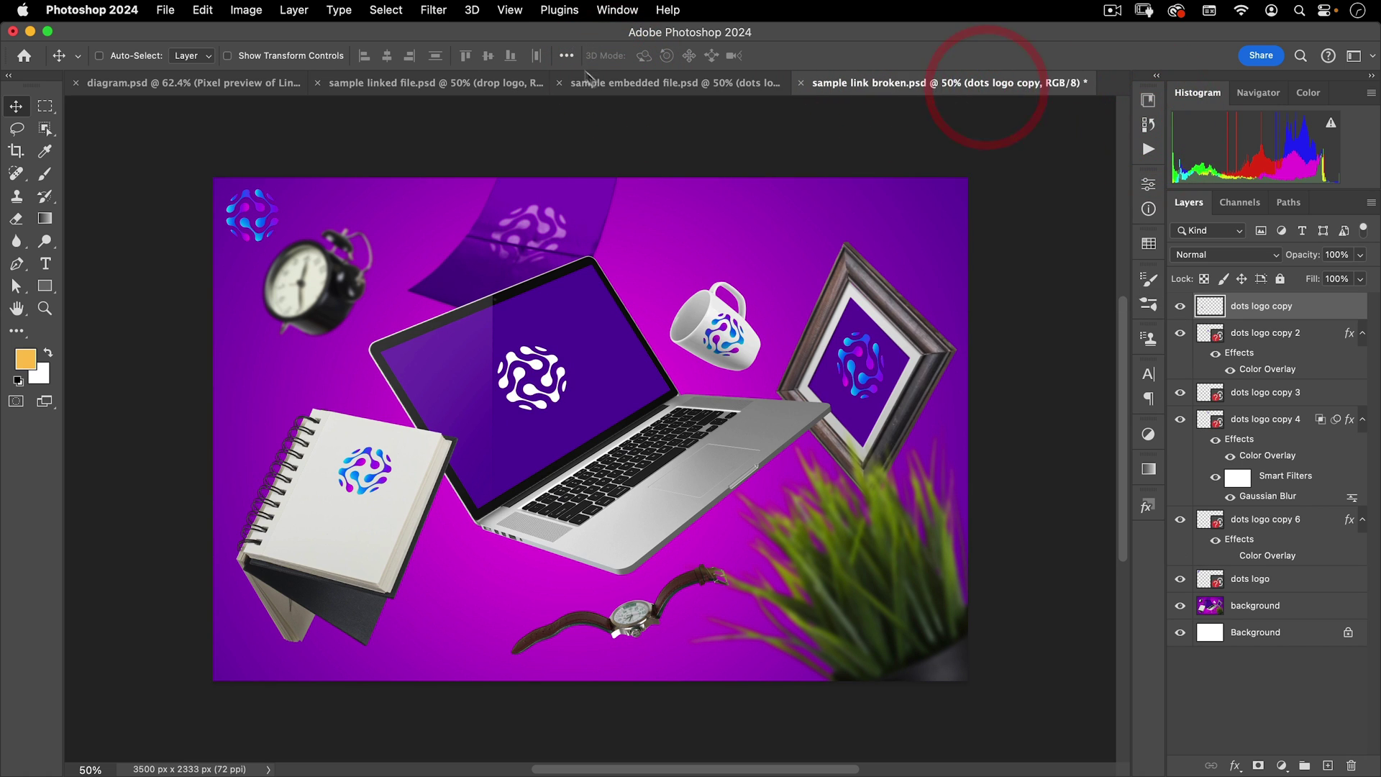
left_click(610, 83)
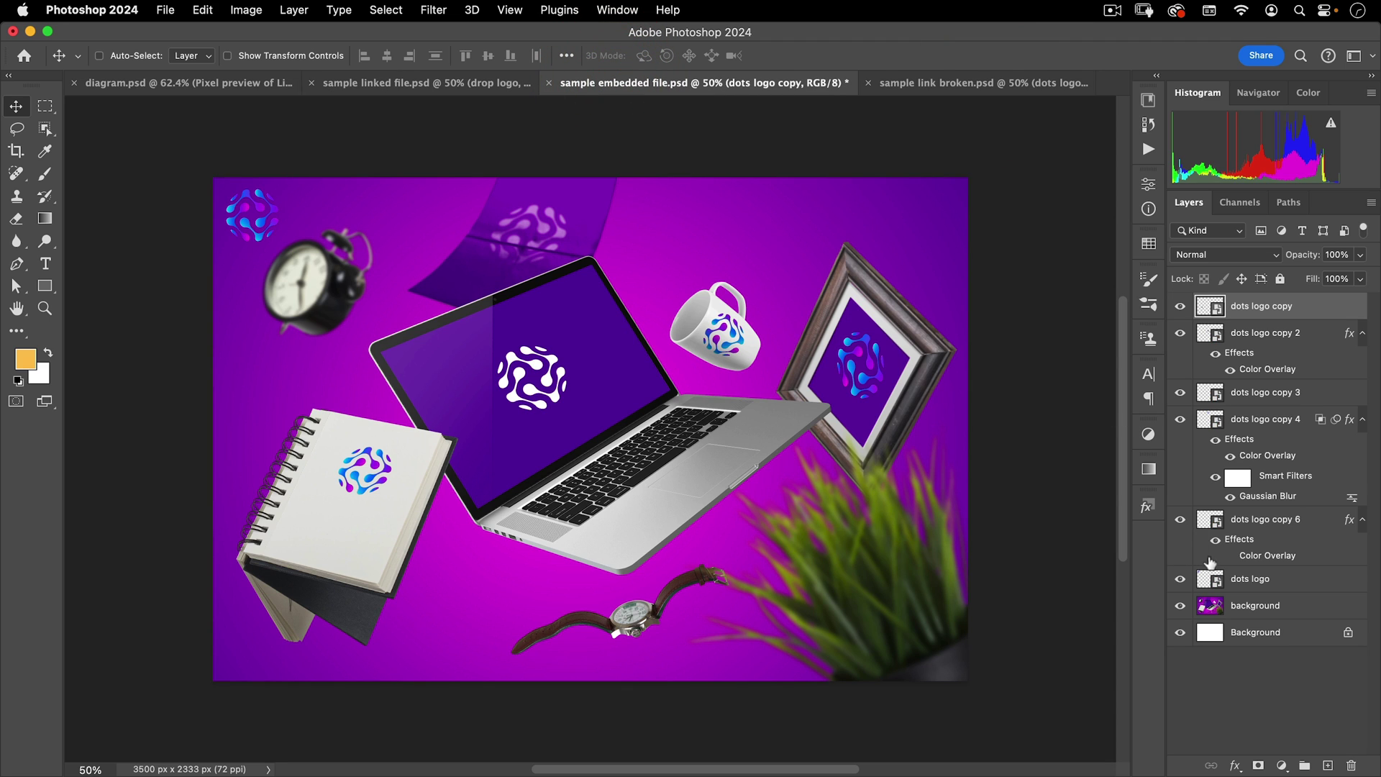
left_click(1207, 529)
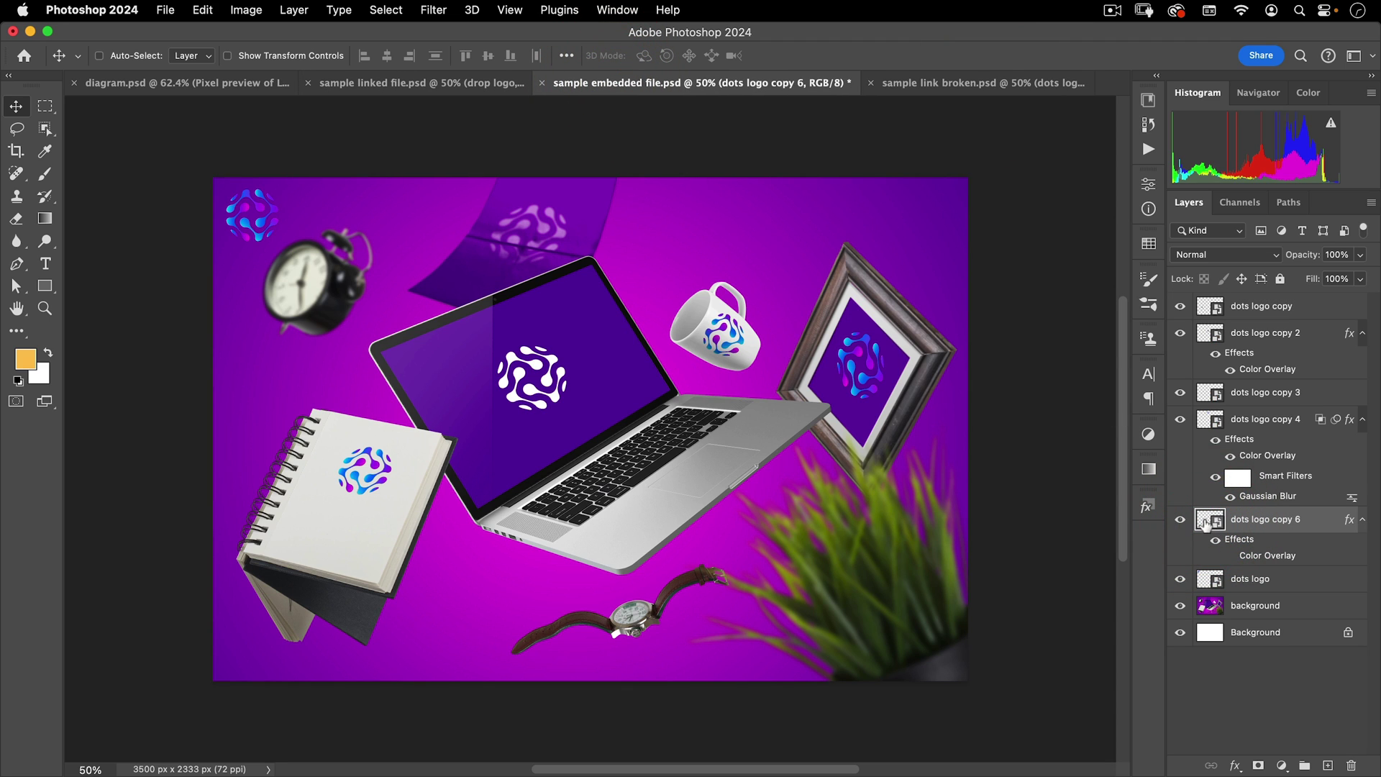
Scale the embedded mockup's notebook logo about nine times from its centre.
key("super")
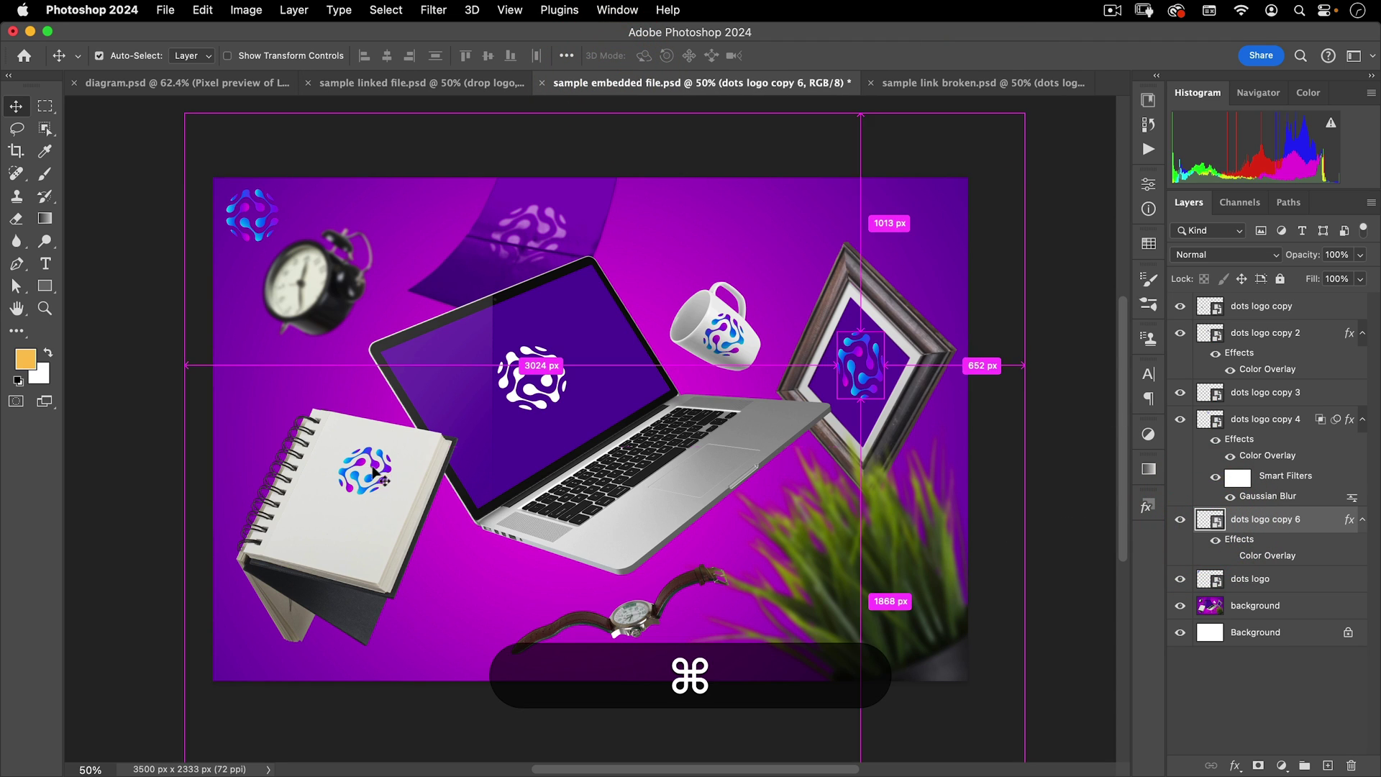
left_click(379, 473, "super")
key("super+t")
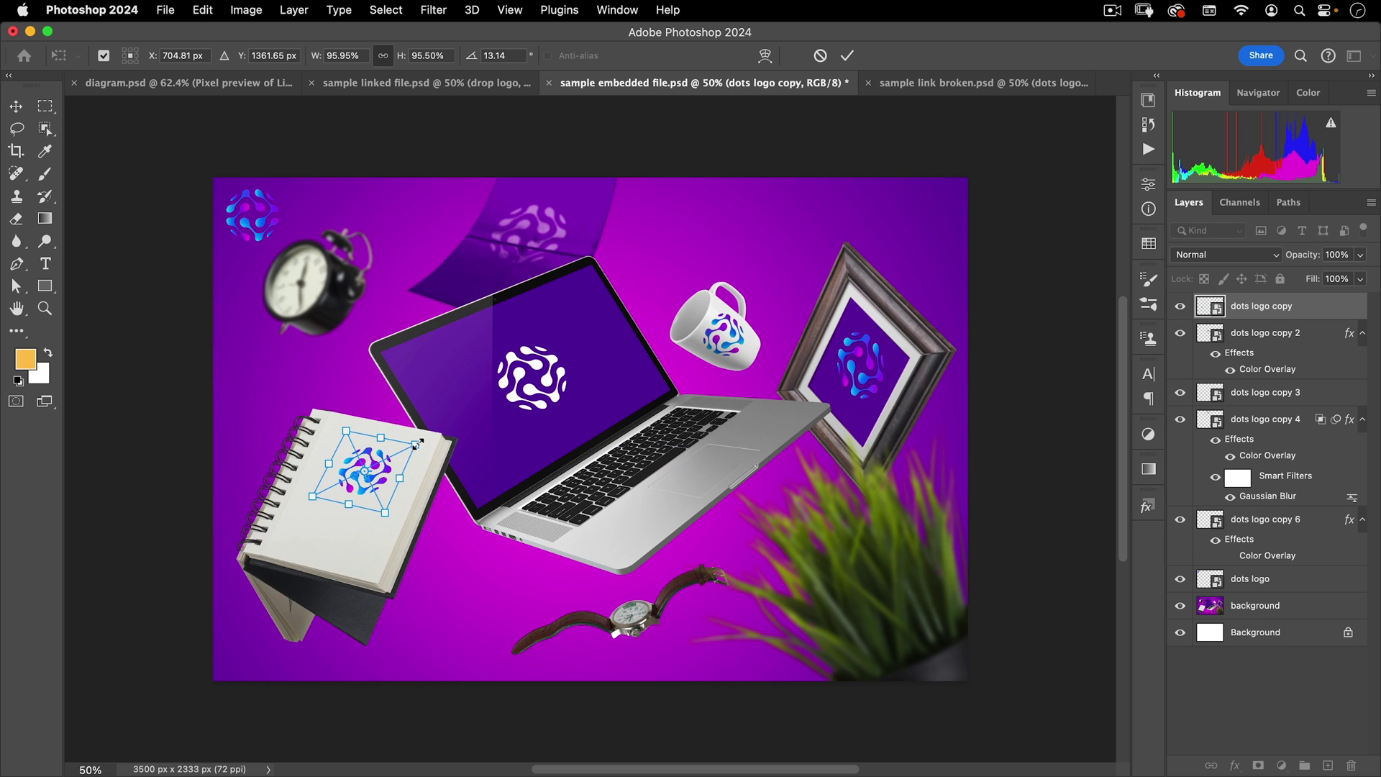
key("alt")
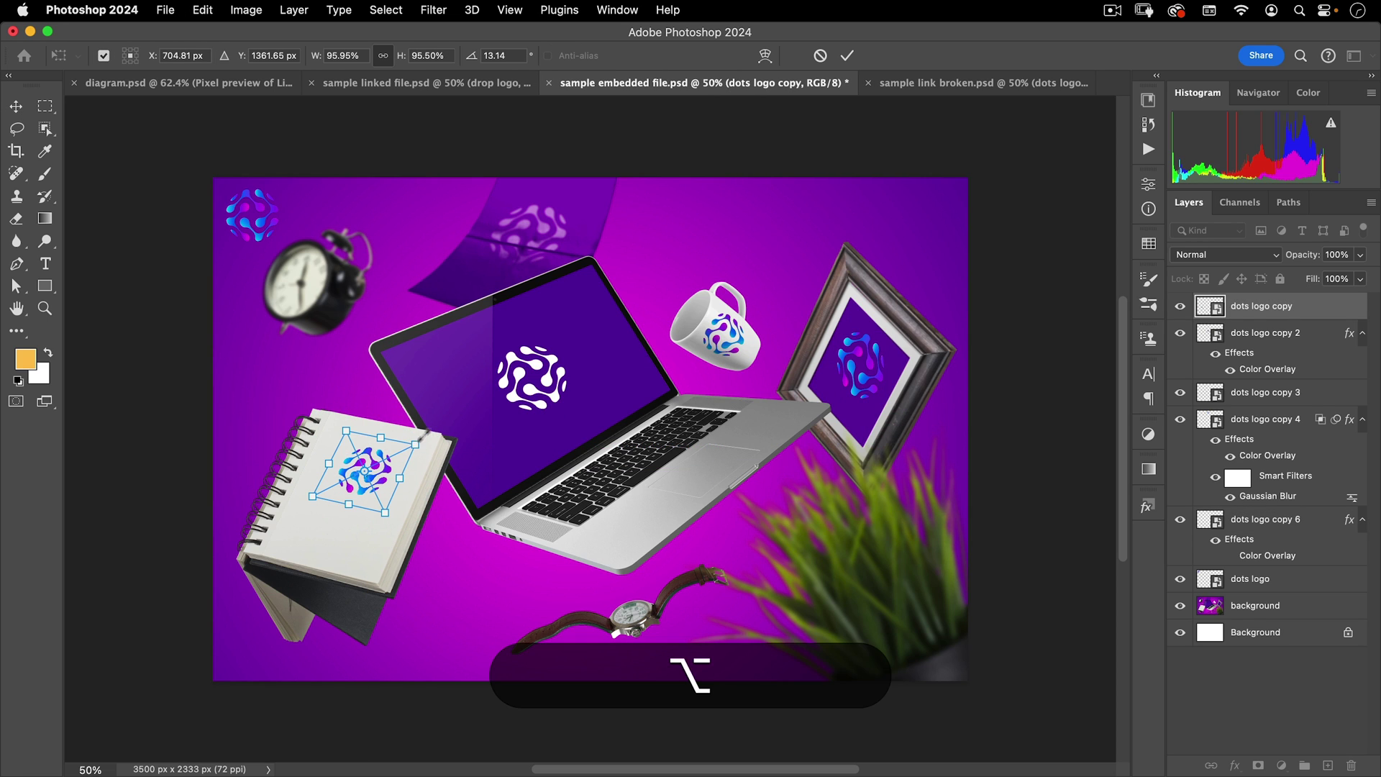
left_click_drag(416, 442, 855, 144)
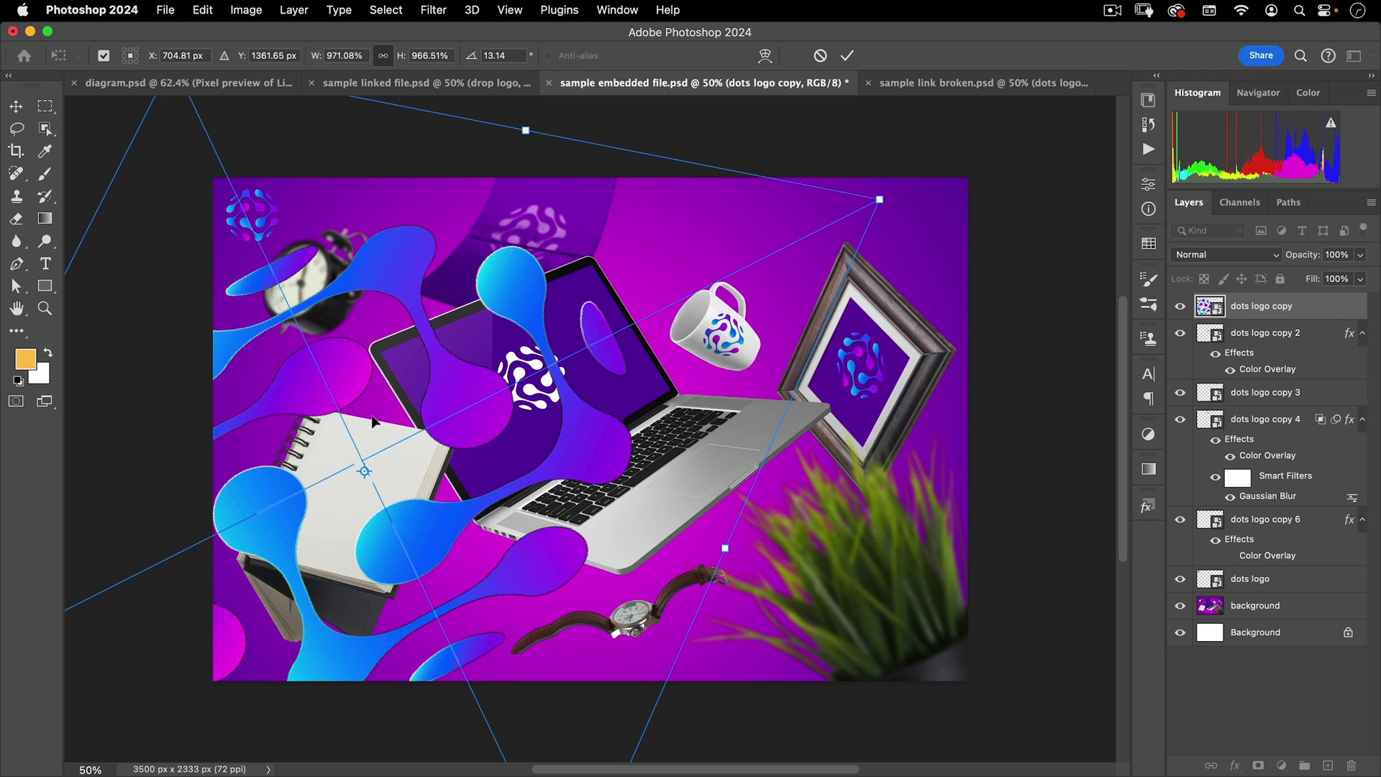
key("Return")
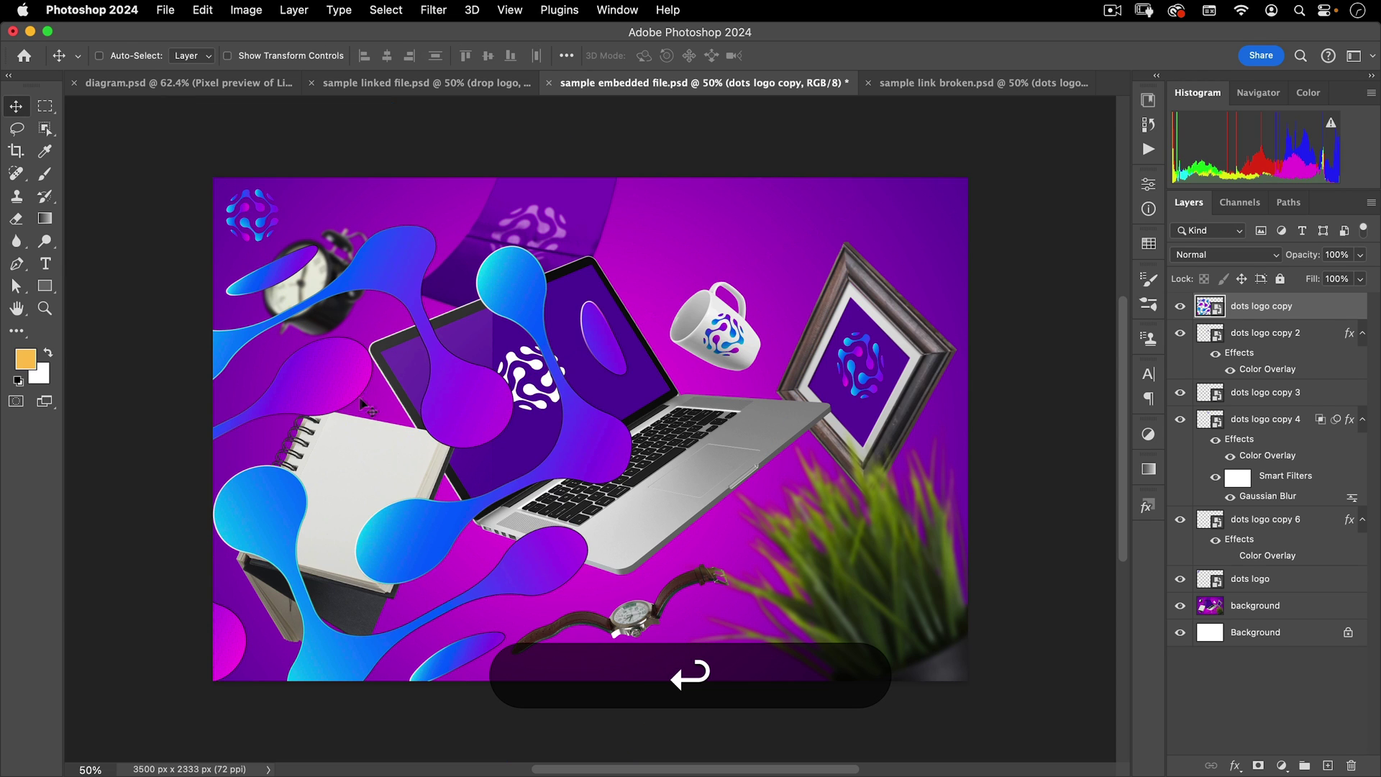
Enlarge the broken-link notebook logo to about 1167% and compare it with the embedded one.
left_click(930, 84)
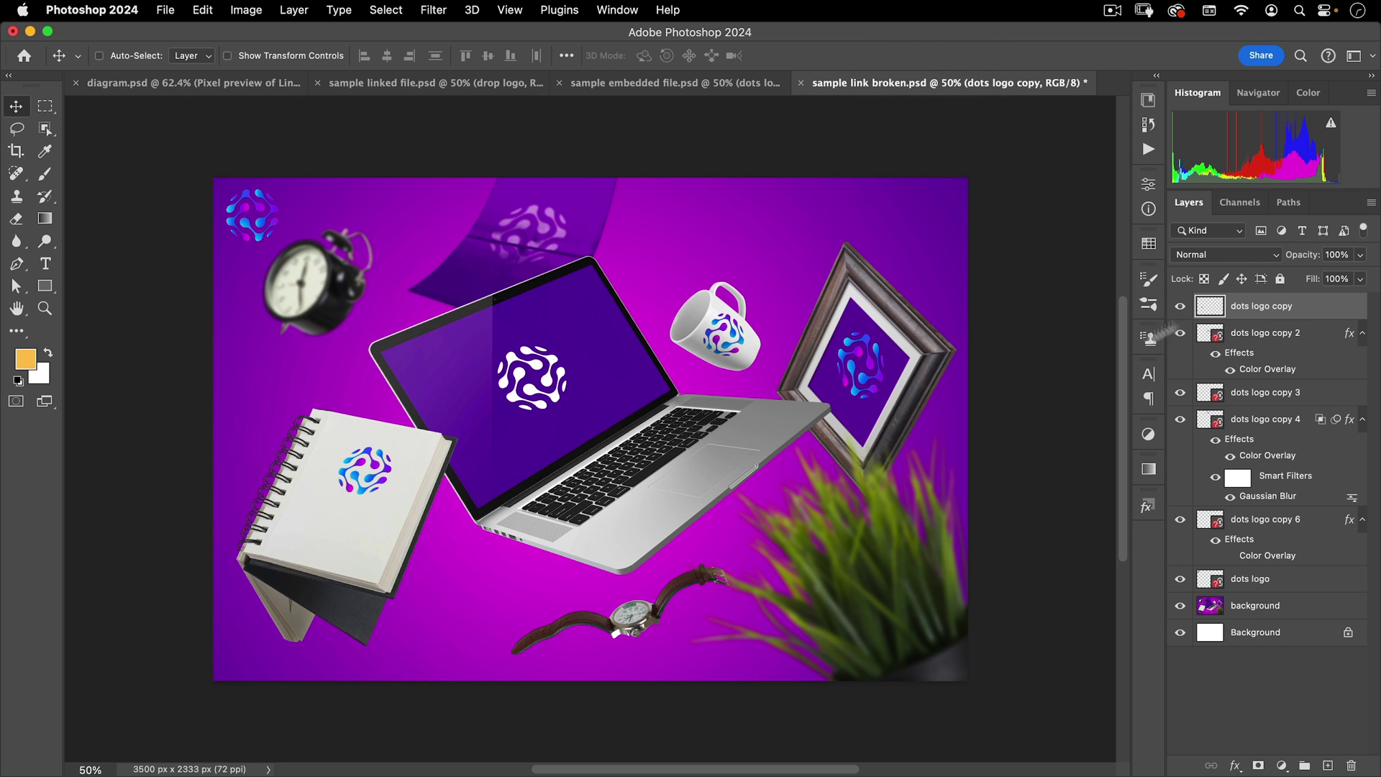
key("cmd+t")
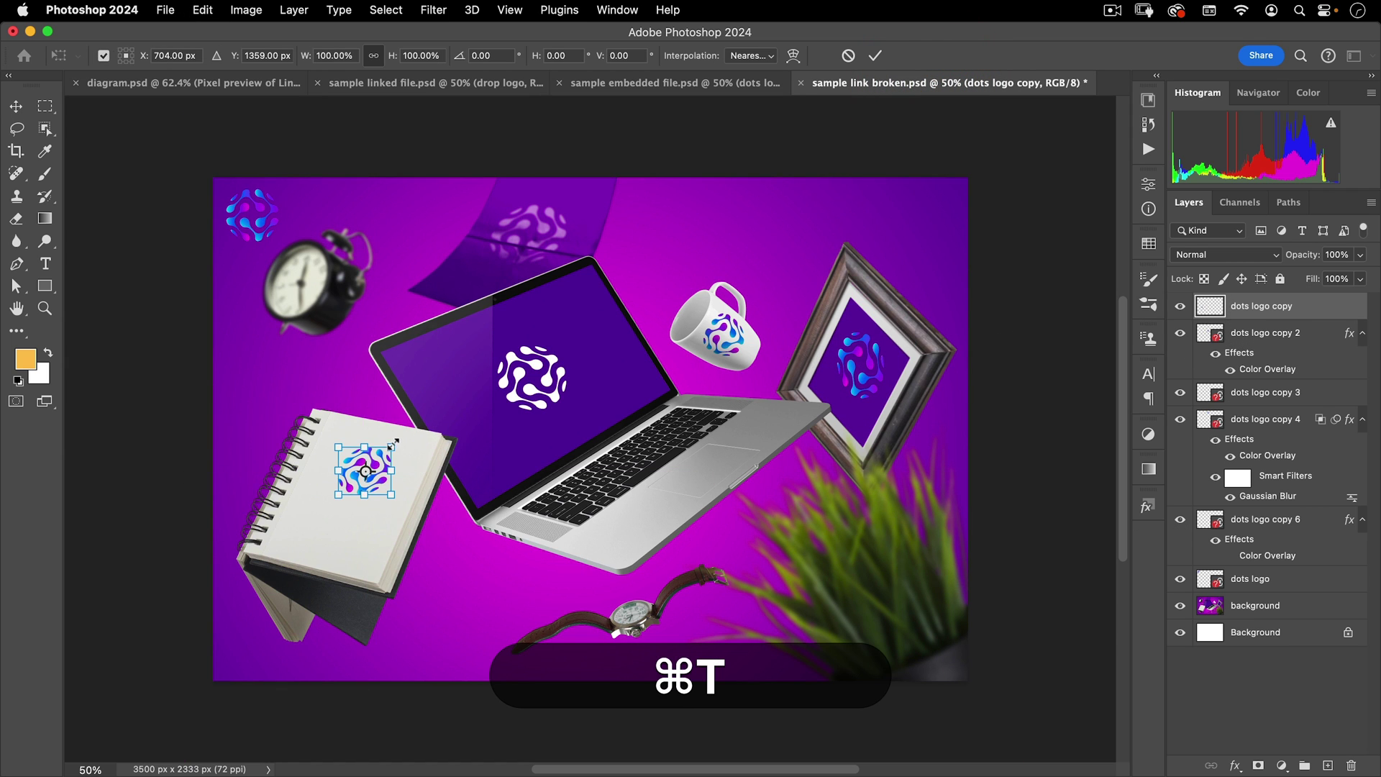
left_click_drag(279, 189, 673, 184)
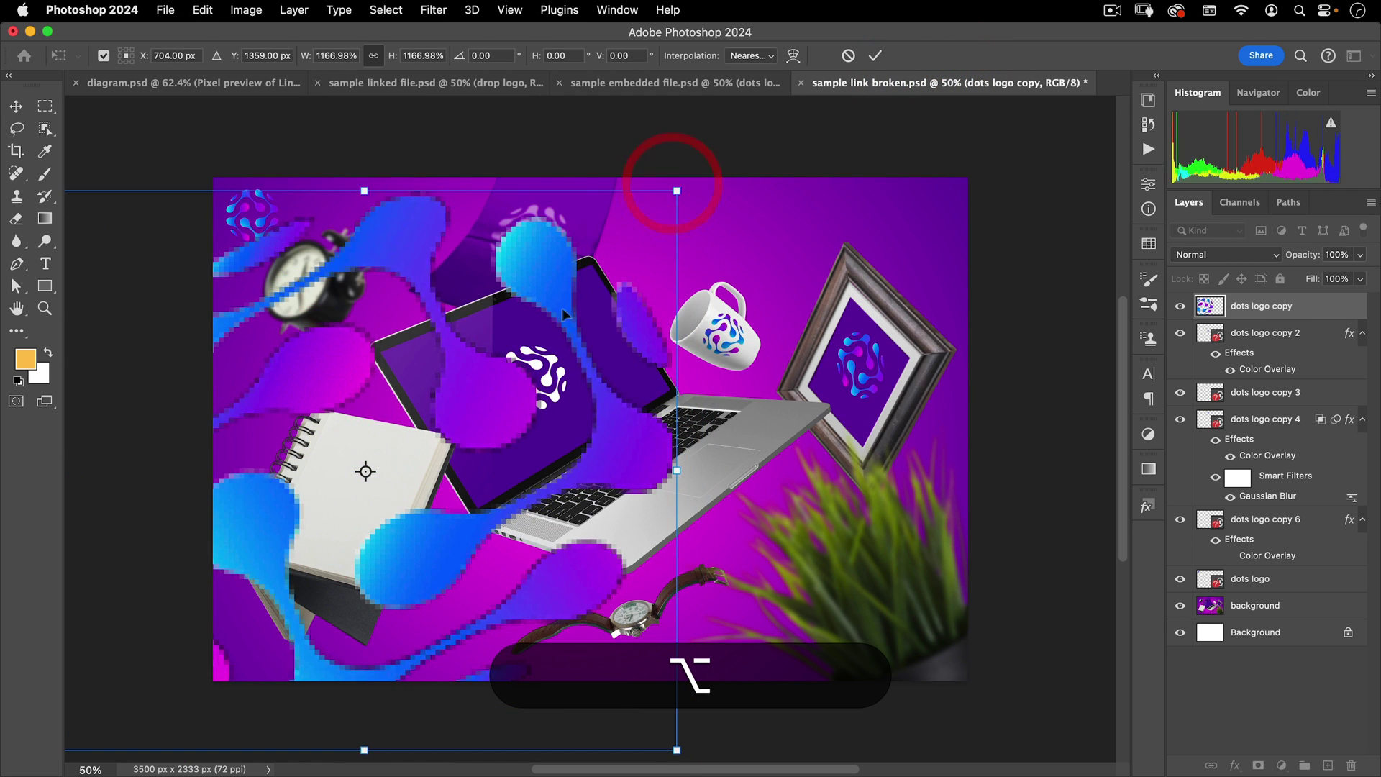
double_click(568, 333)
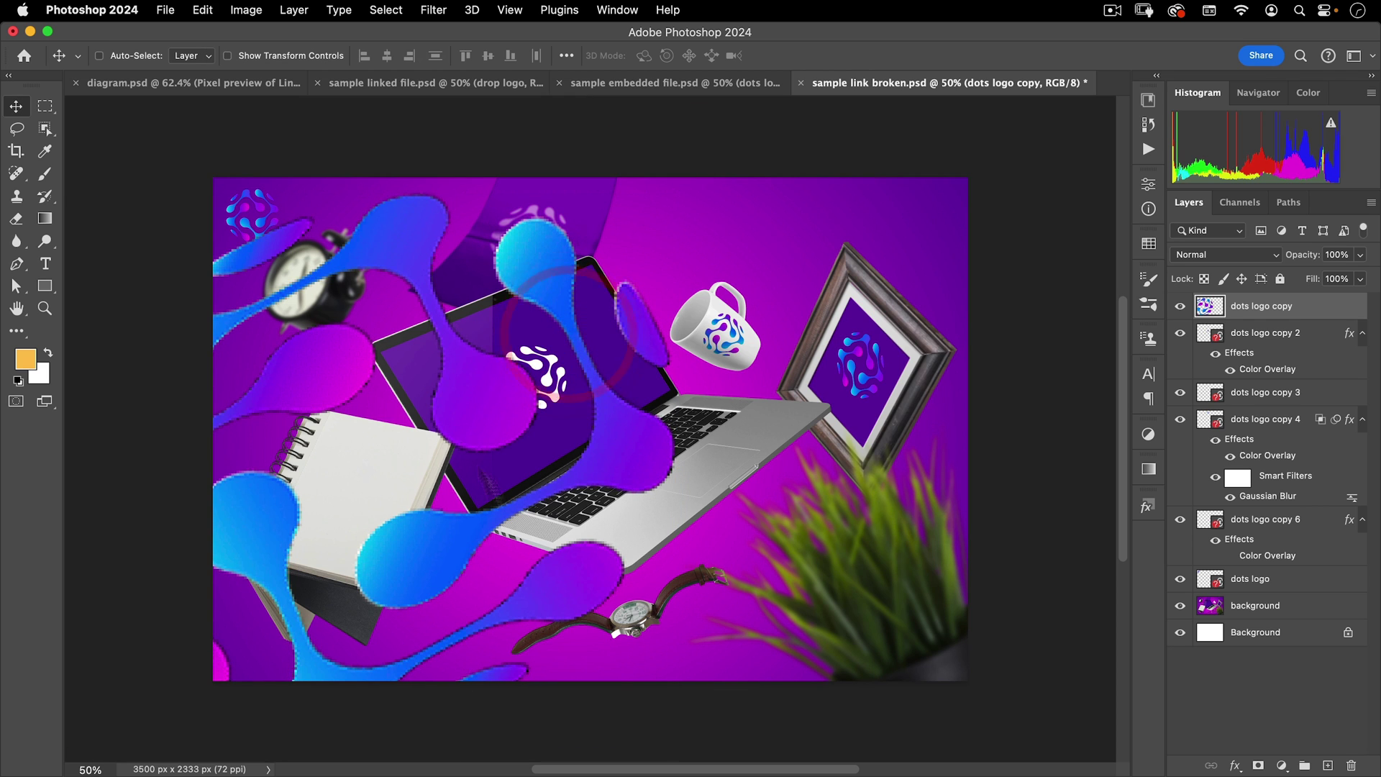
left_click(638, 82)
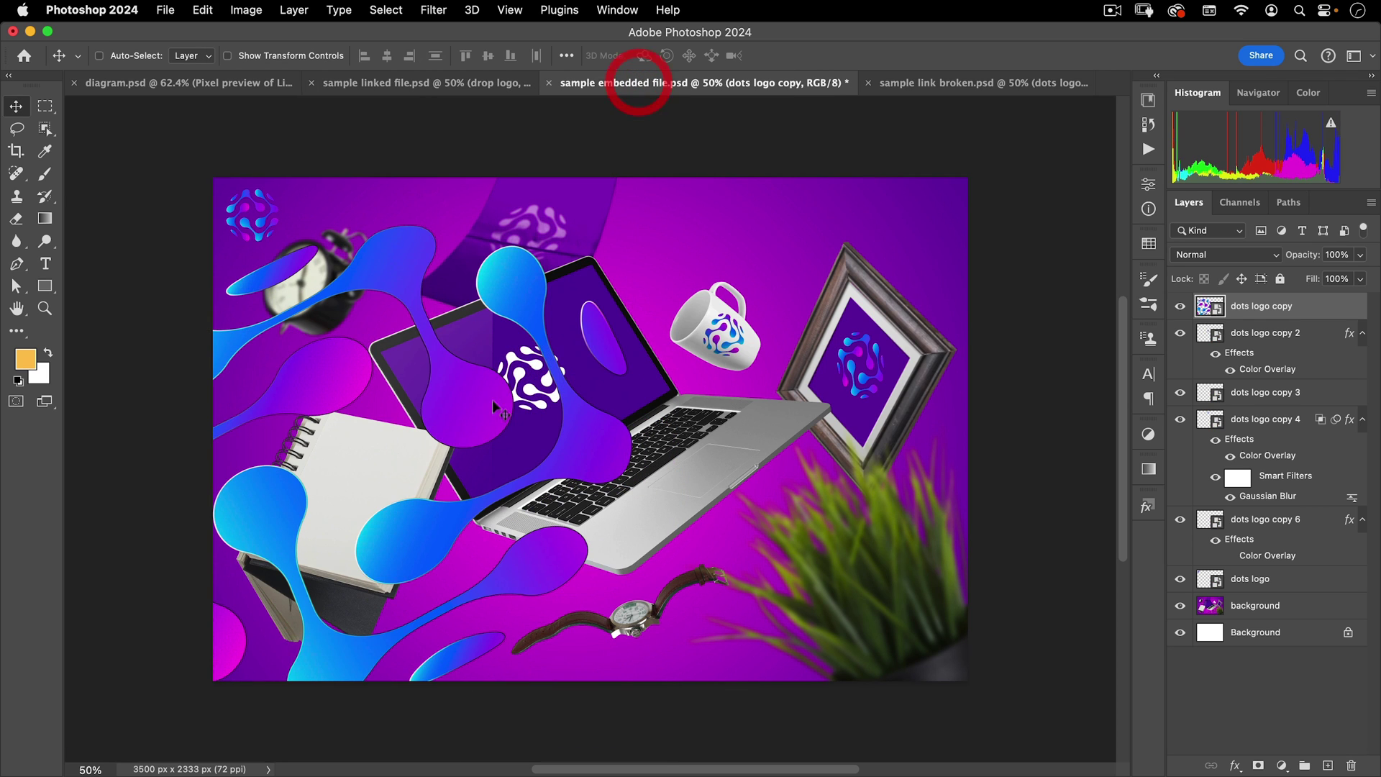
left_click(892, 83)
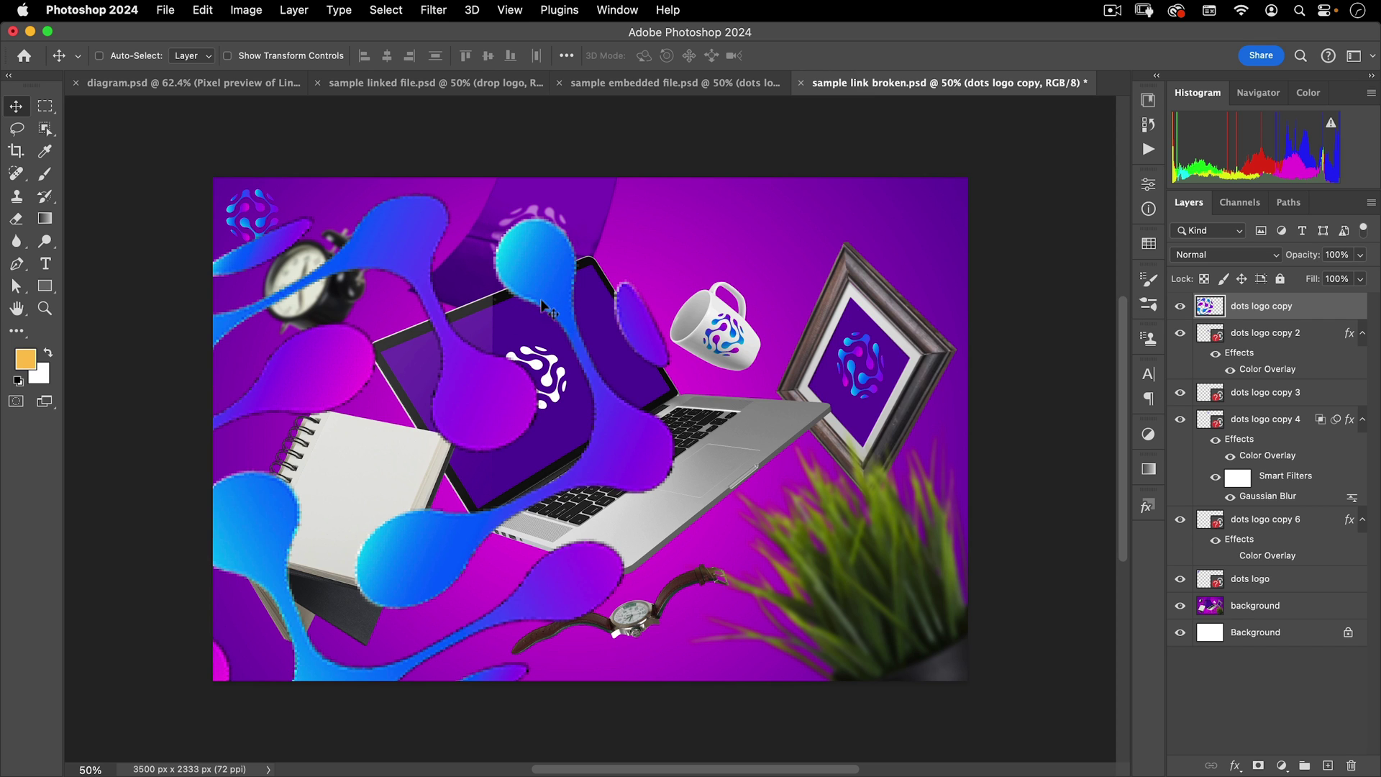
Revert the embedded mockup via History and undo the broken-link mockup's logo enlargement.
left_click(661, 84)
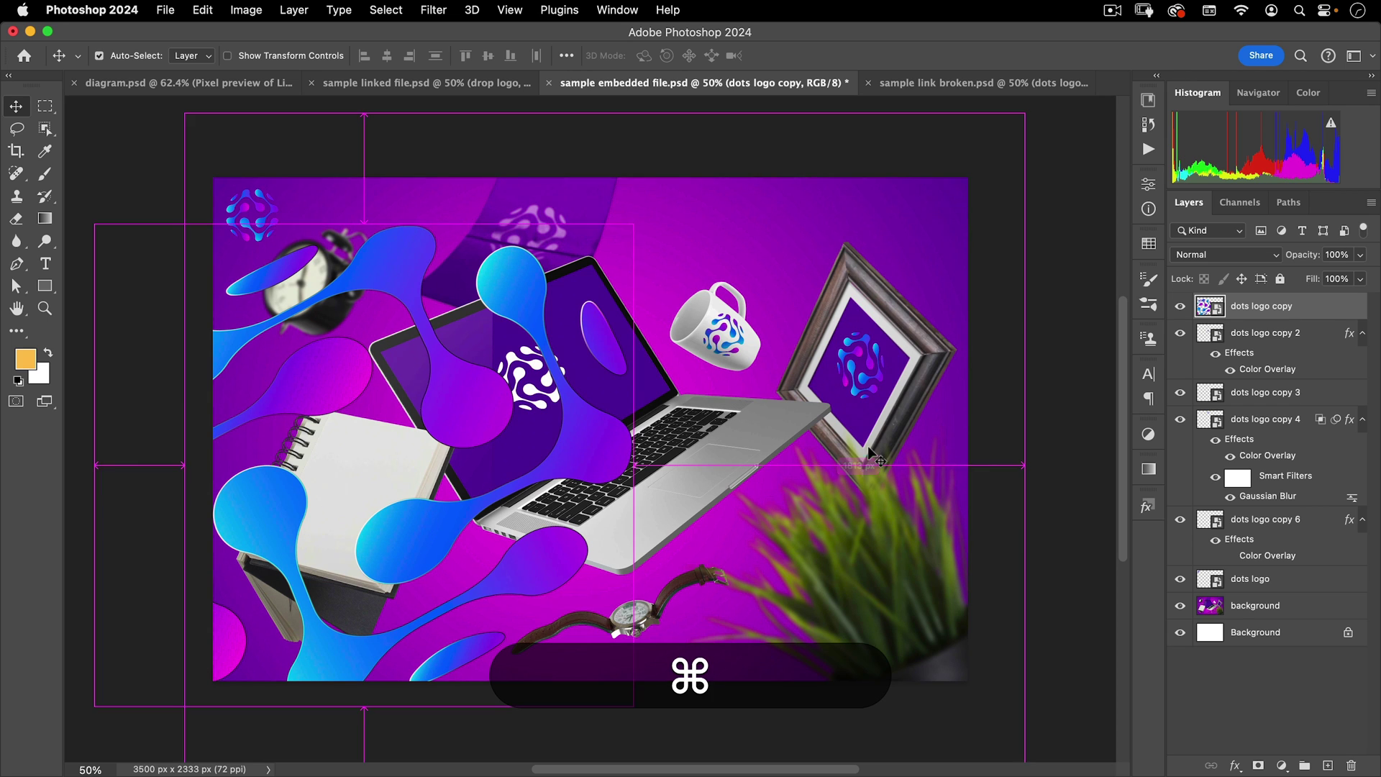
key("super+z")
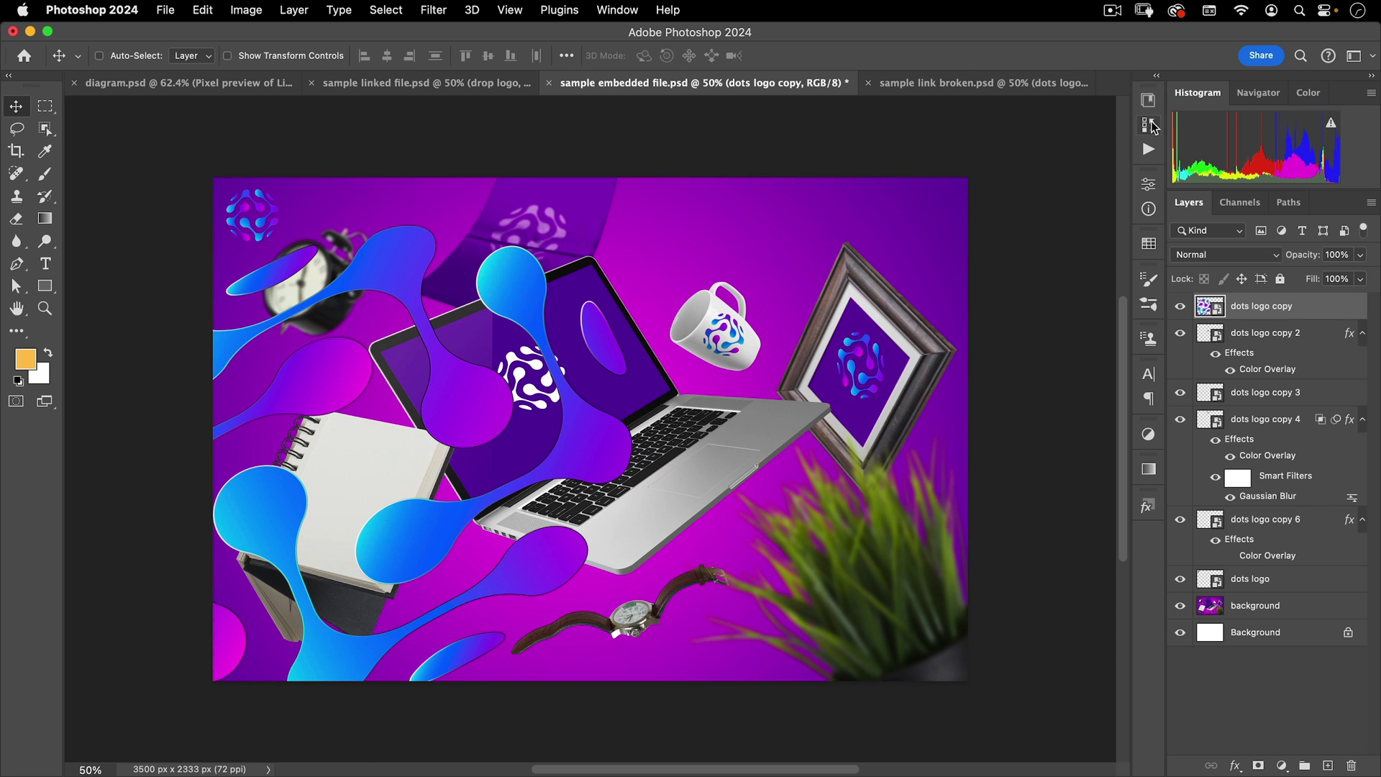
left_click(1148, 124)
left_click(1031, 127)
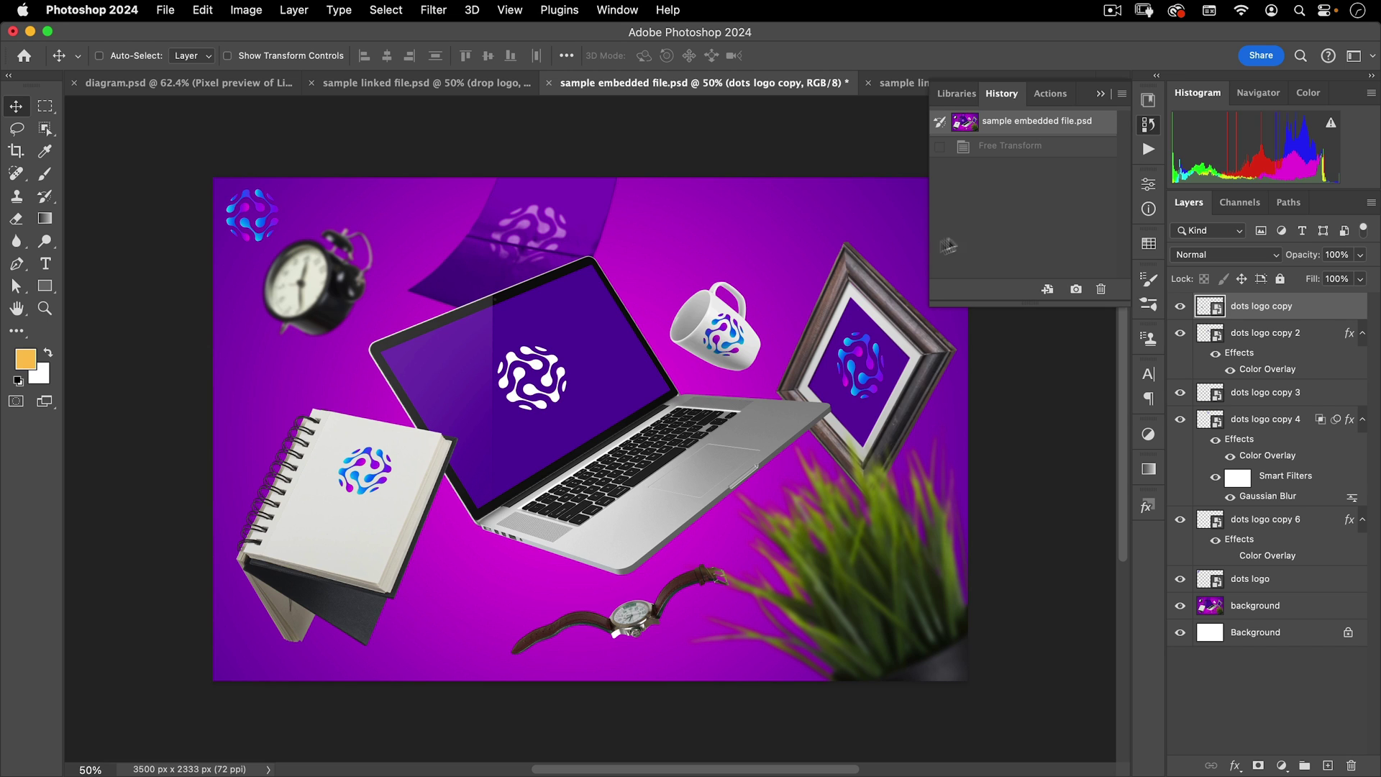
left_click(1148, 124)
left_click(963, 85)
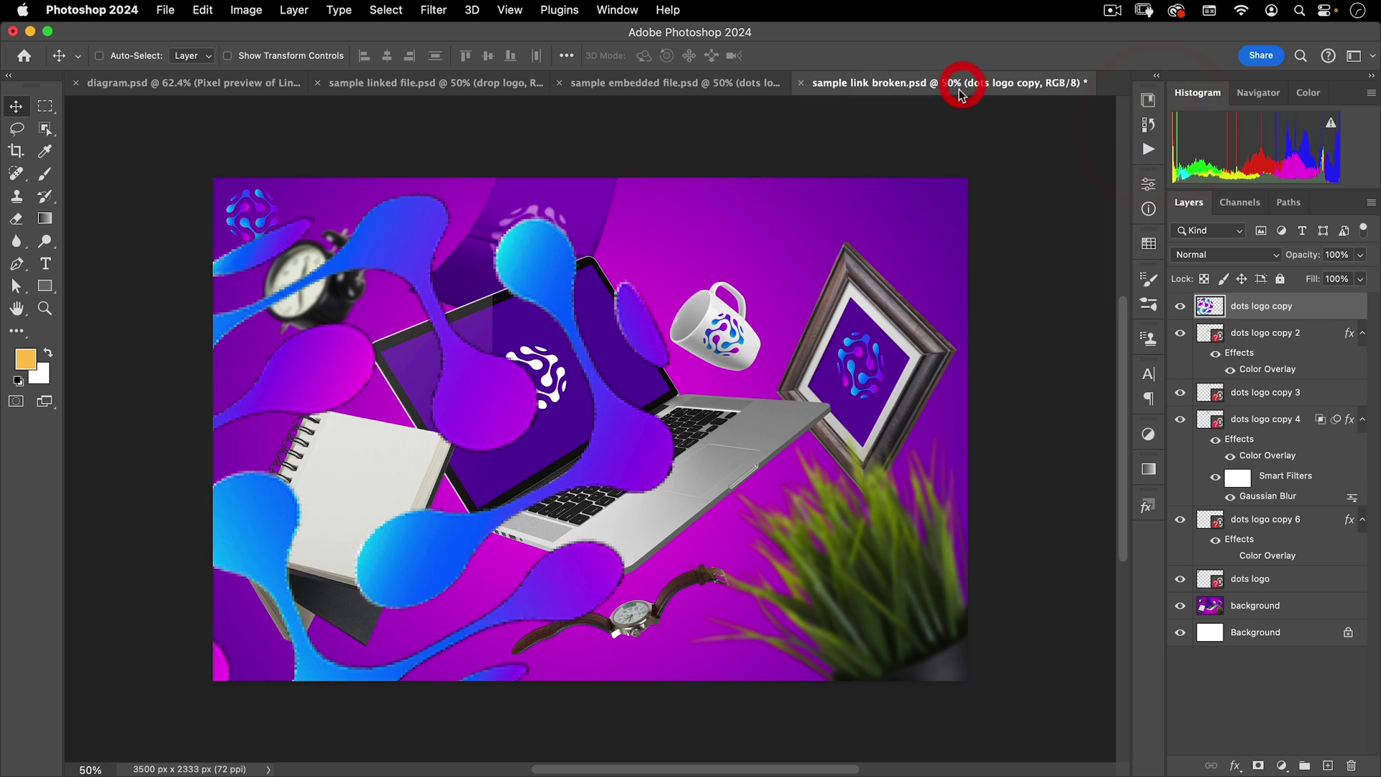
key("super+z")
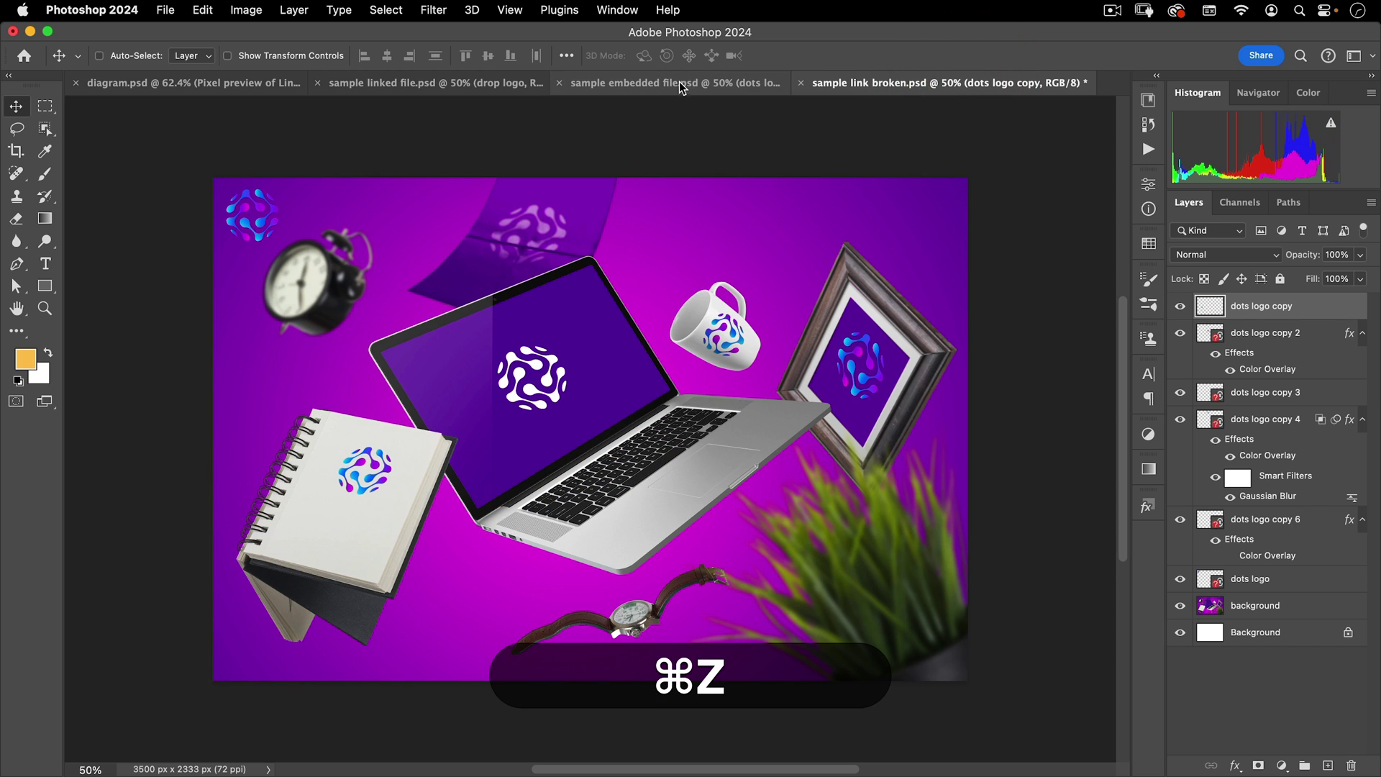
Show diagram.psd comparing Place Embedded (10MB) with Place Linked (5MB).
left_click(157, 81)
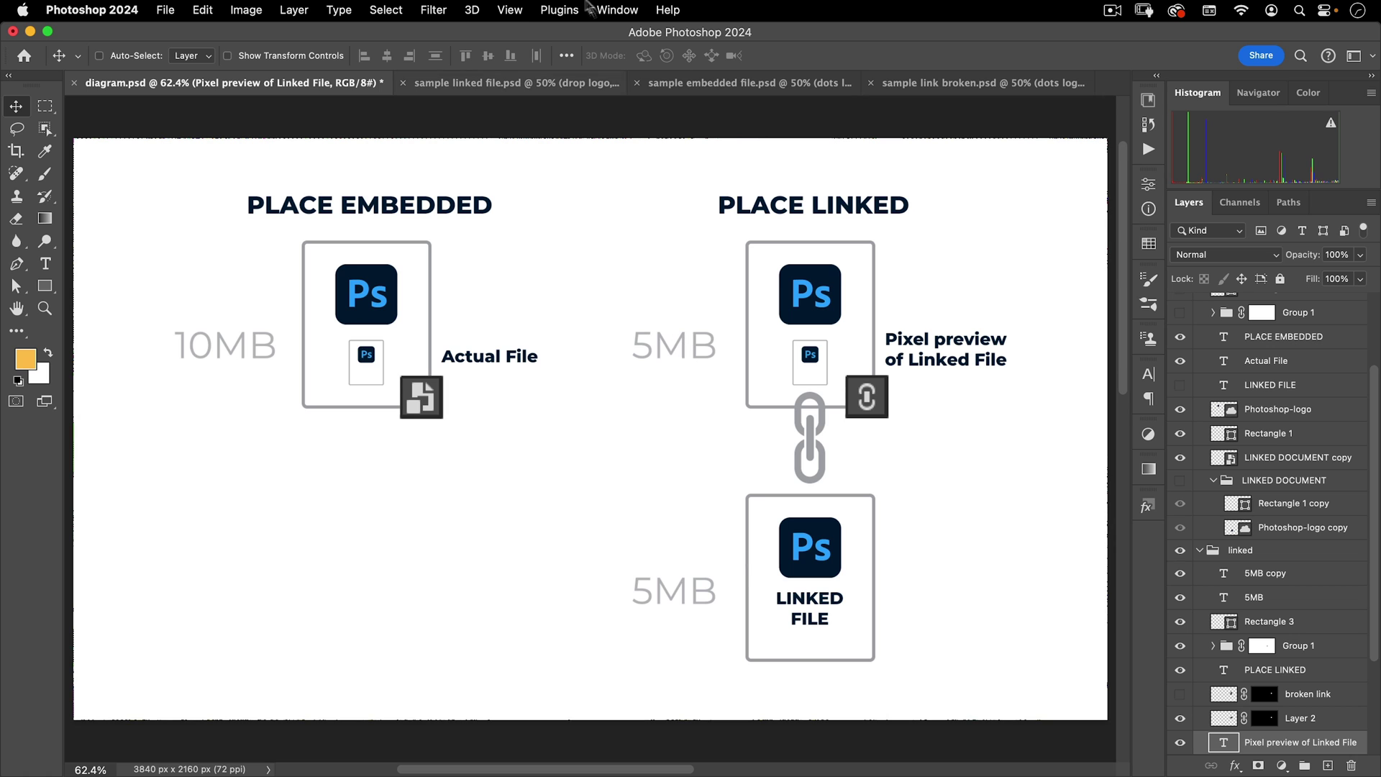
Return to the sample linked file.psd mockup showing the drop logo, briefly checking the File menu.
left_click(467, 82)
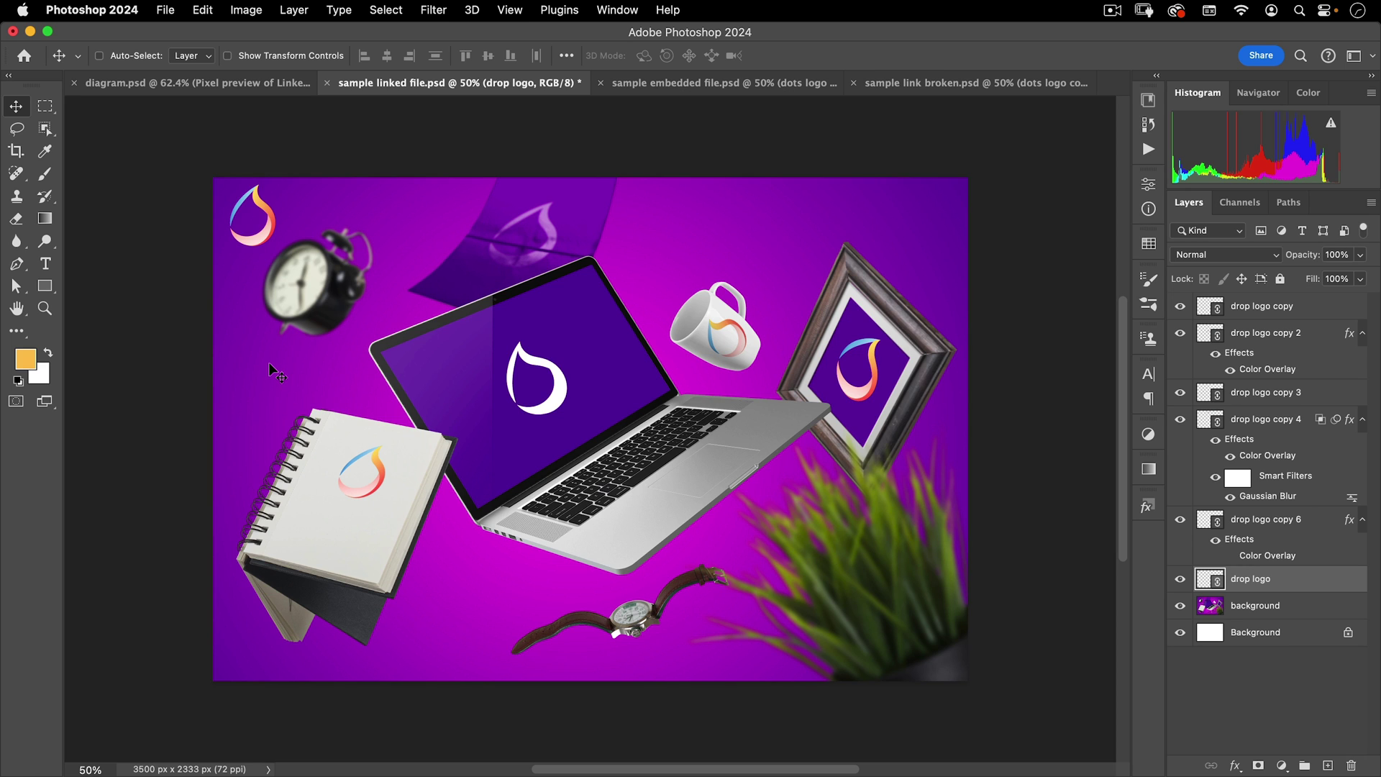
left_click(166, 10)
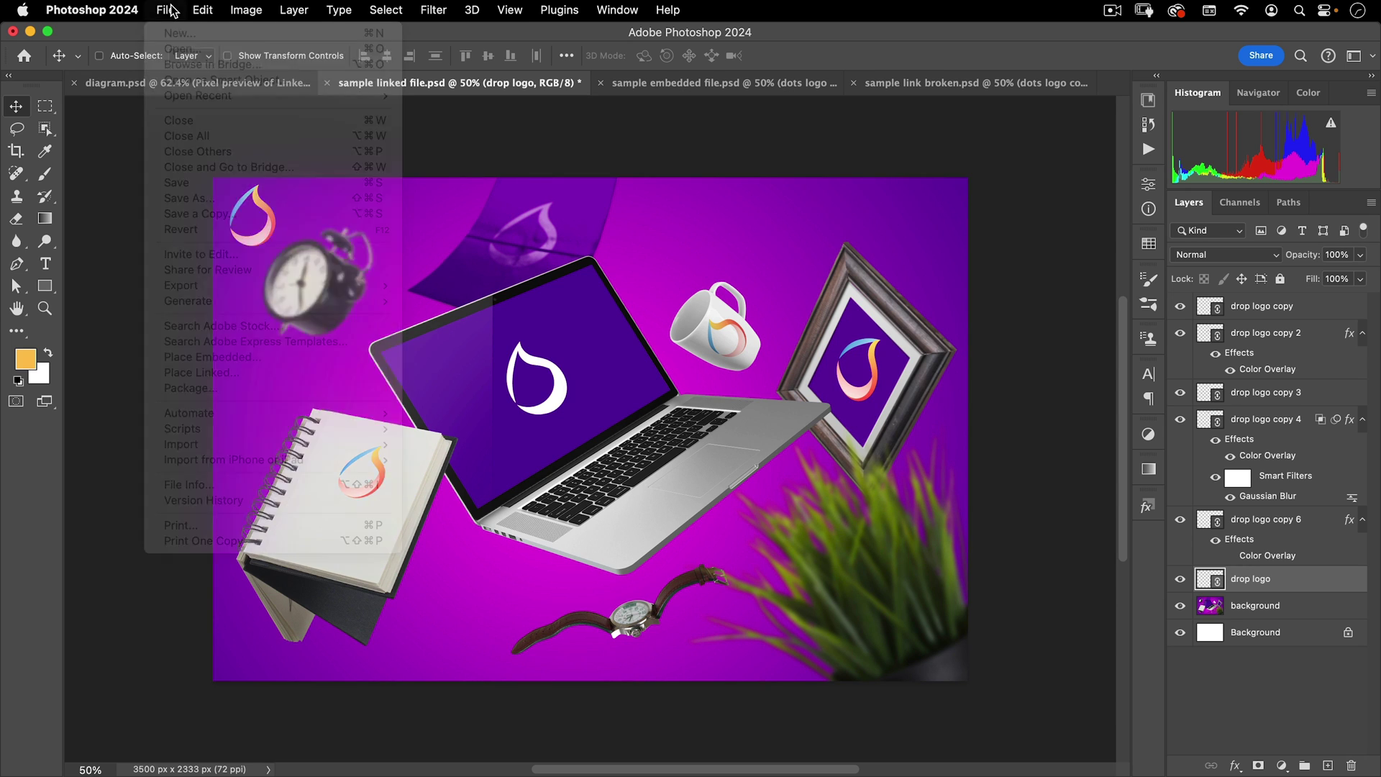
left_click(548, 294)
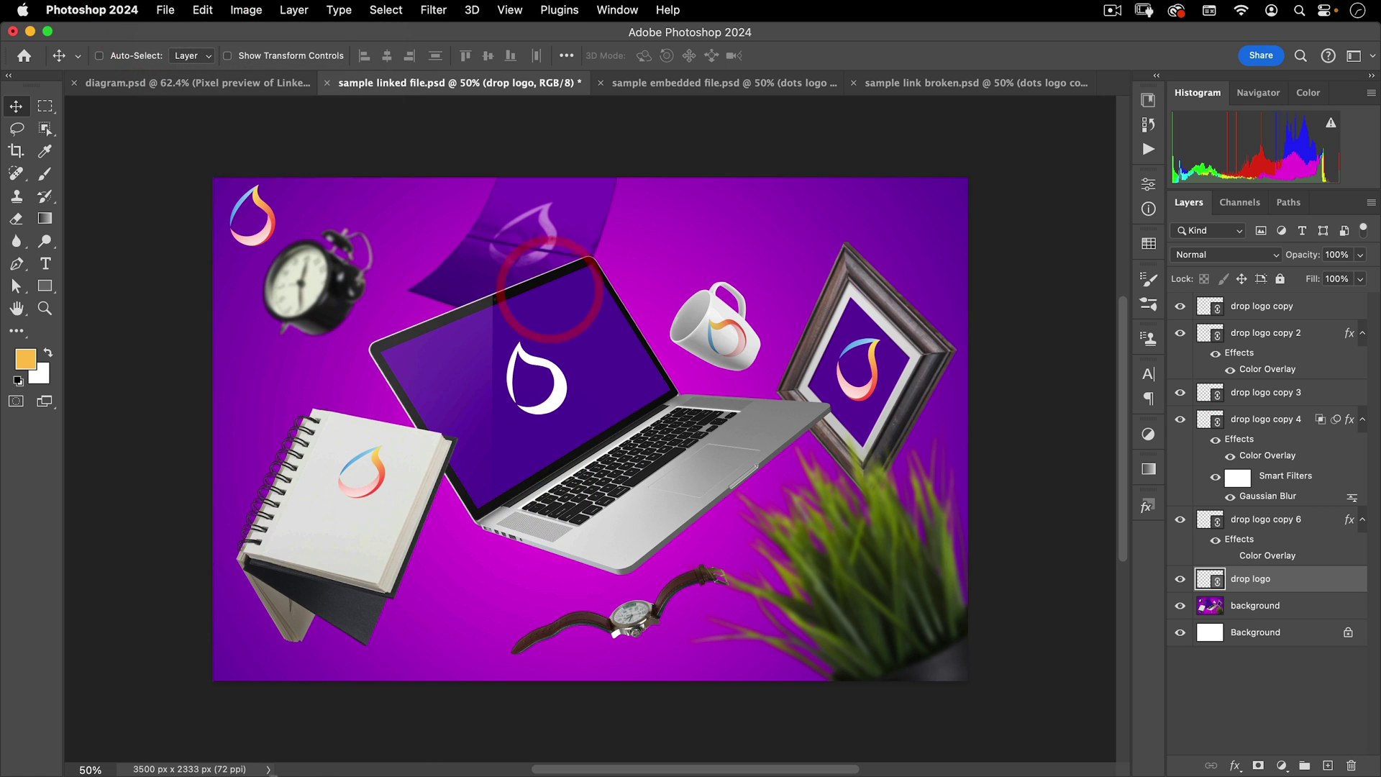
left_click(182, 748)
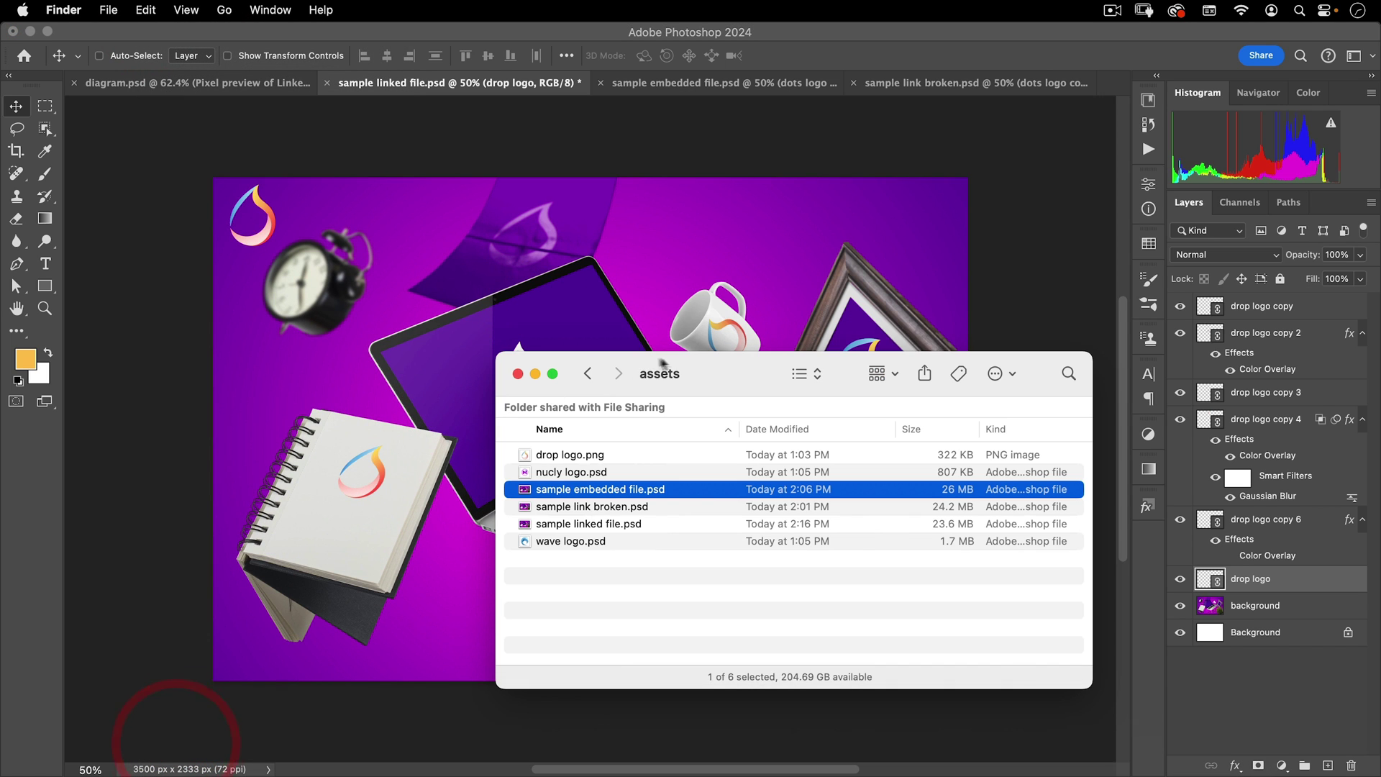
left_click_drag(718, 369, 867, 232)
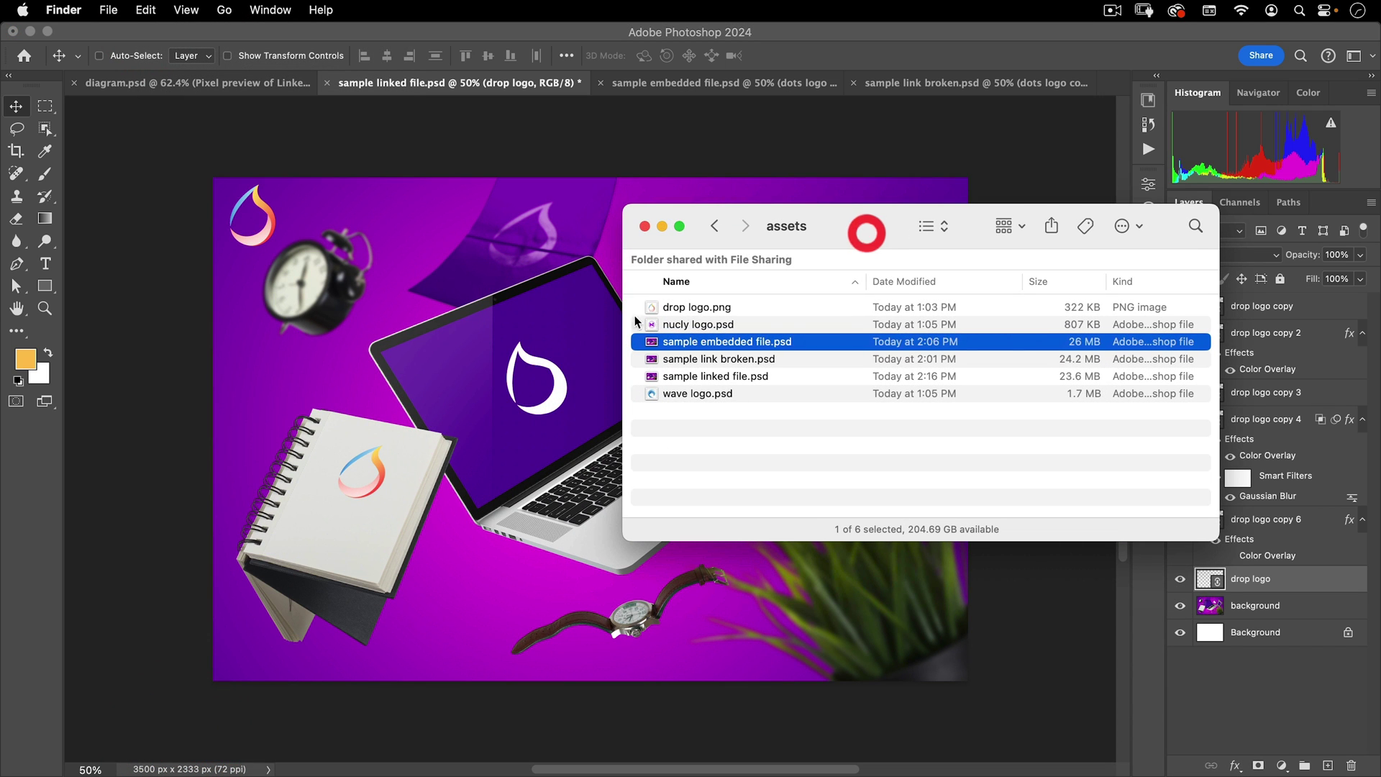
left_click(695, 325)
left_click_drag(696, 333, 546, 320)
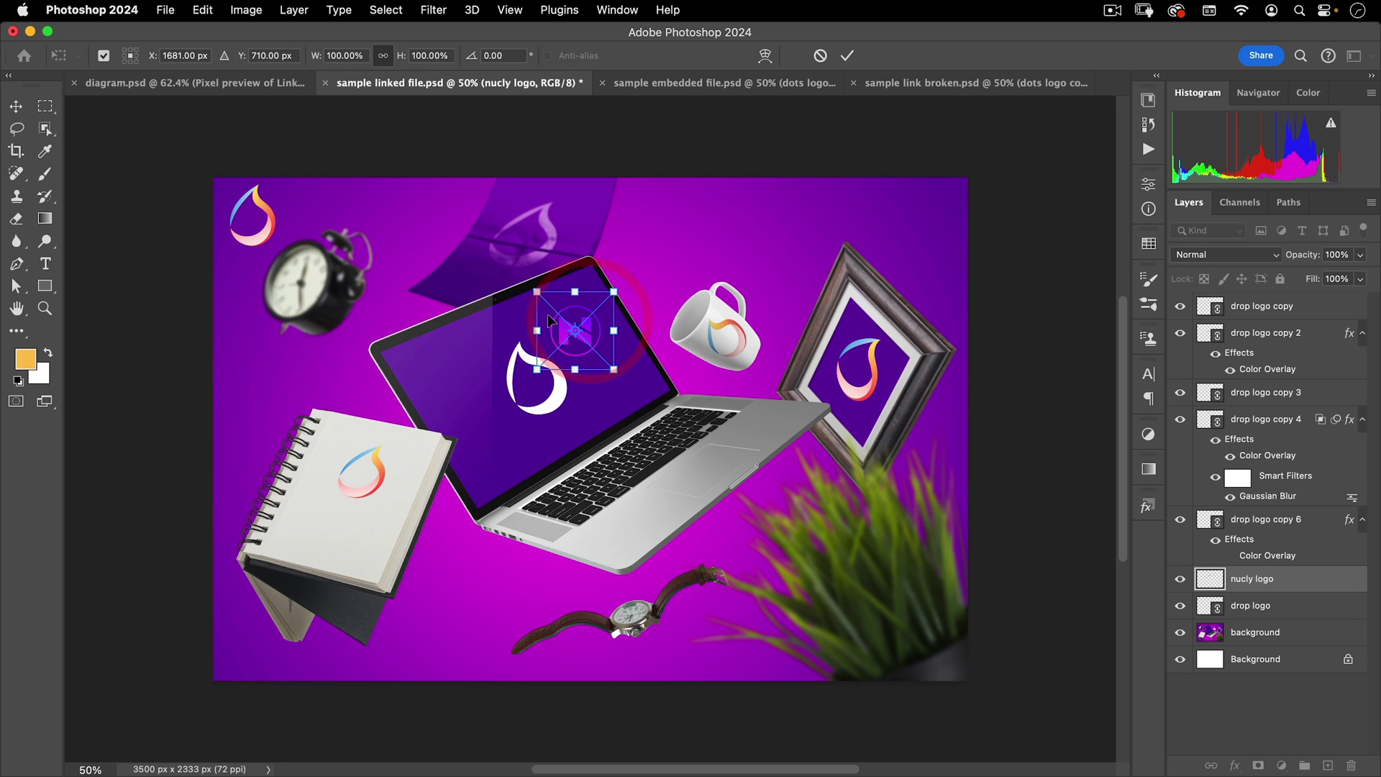
Cancel the pending nucly logo placement and turn on Skip Transform when Placing in General settings.
left_click(819, 55)
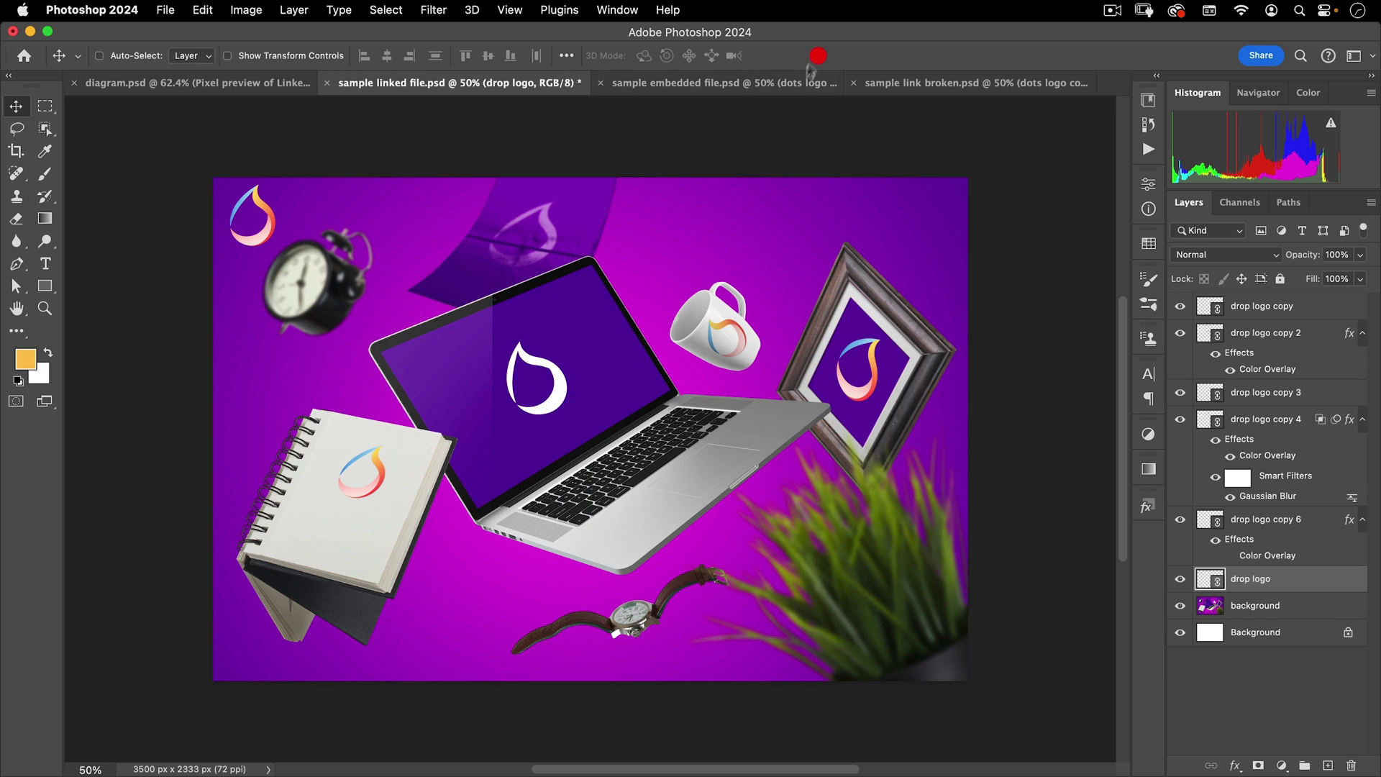
left_click(113, 10)
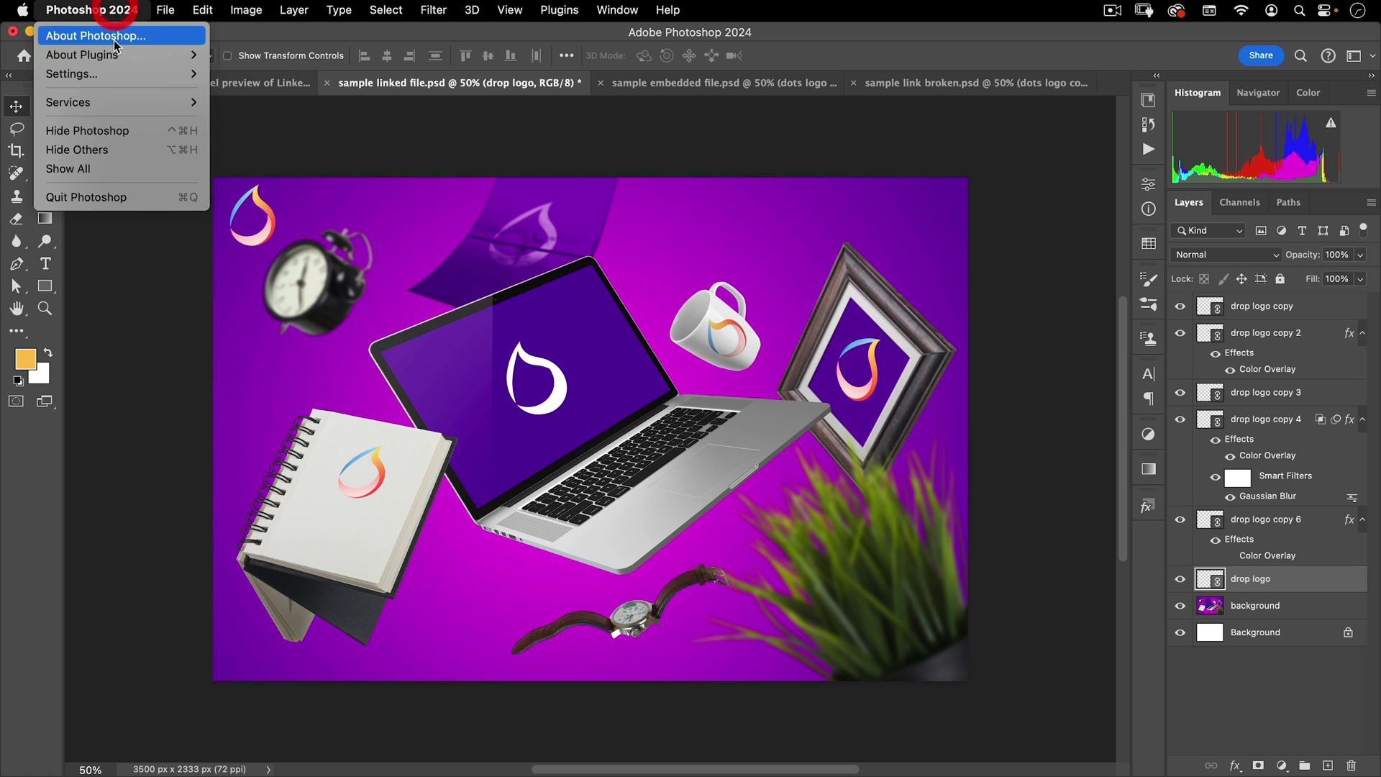
mouse_move(103, 72)
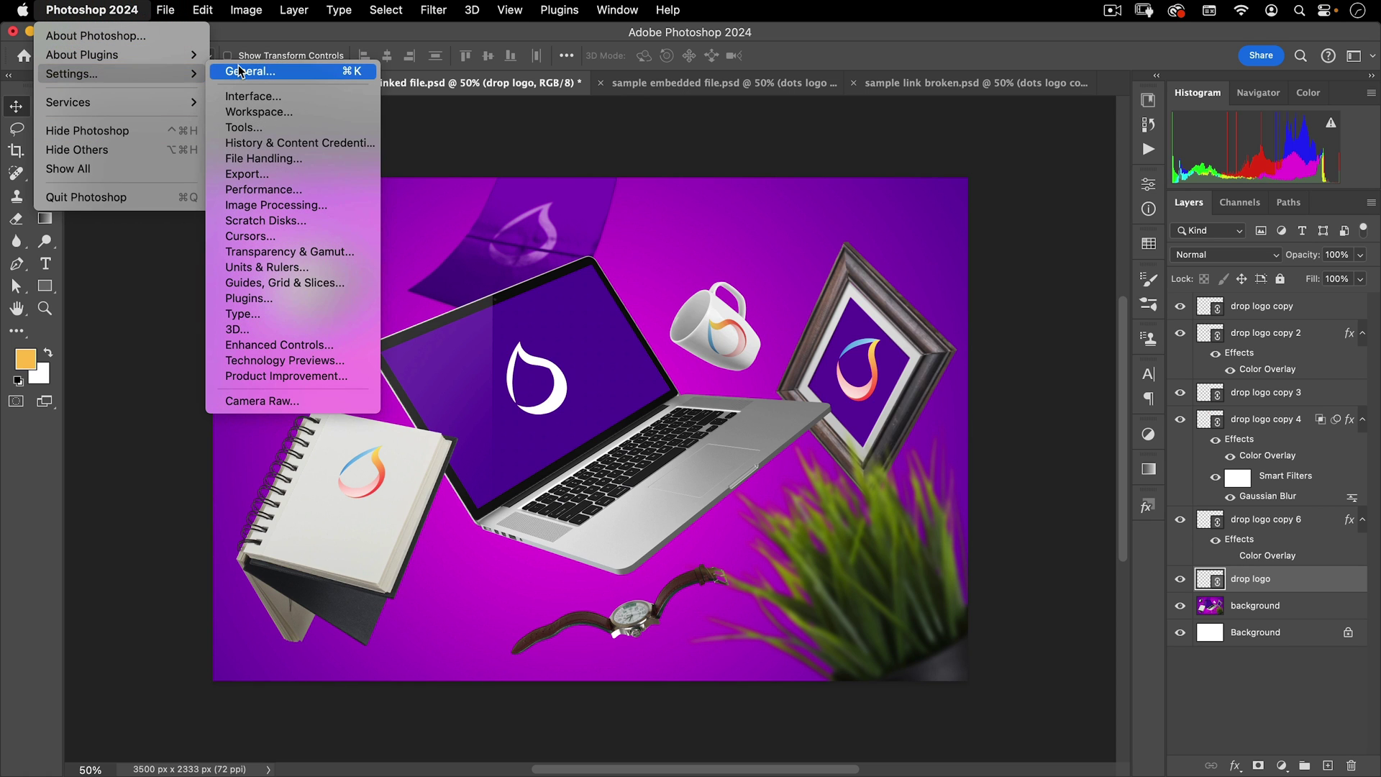
left_click(241, 71)
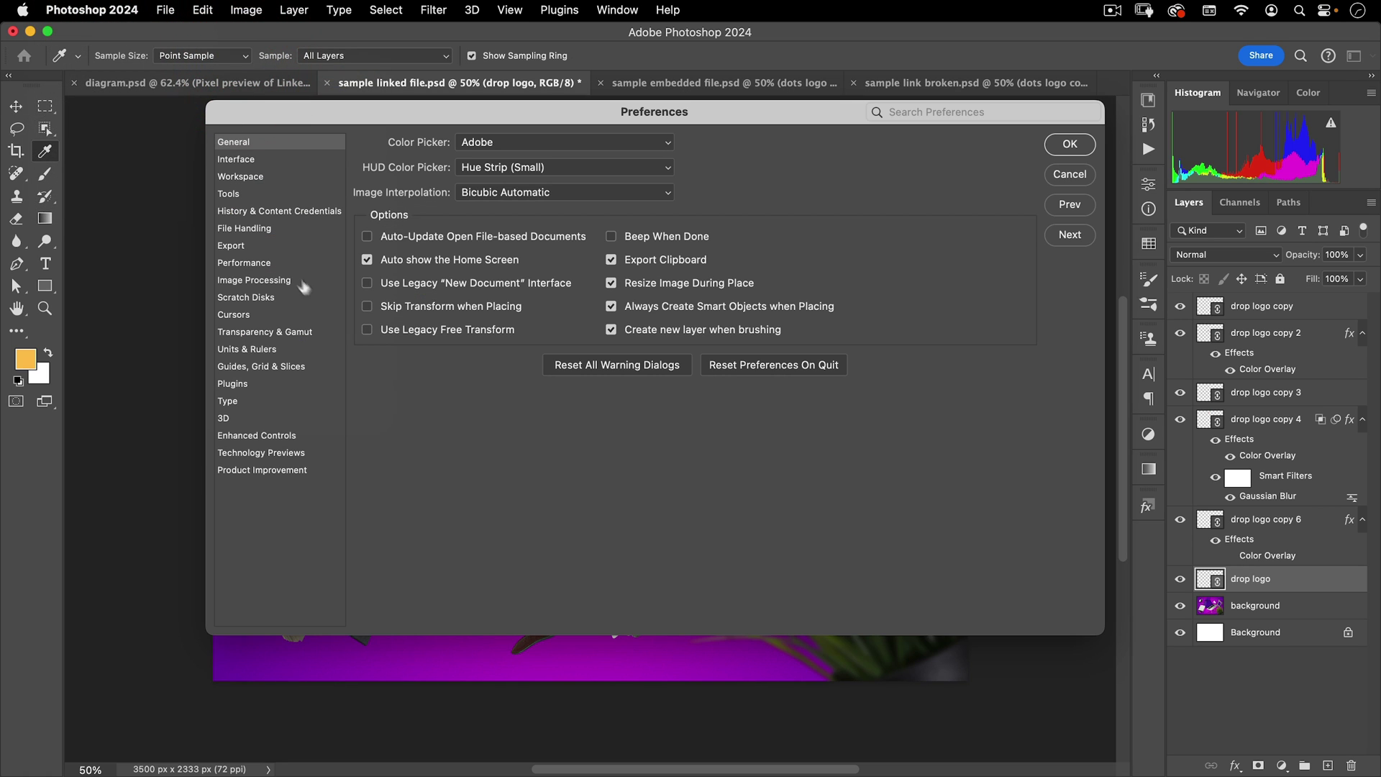
left_click(366, 306)
left_click(1069, 143)
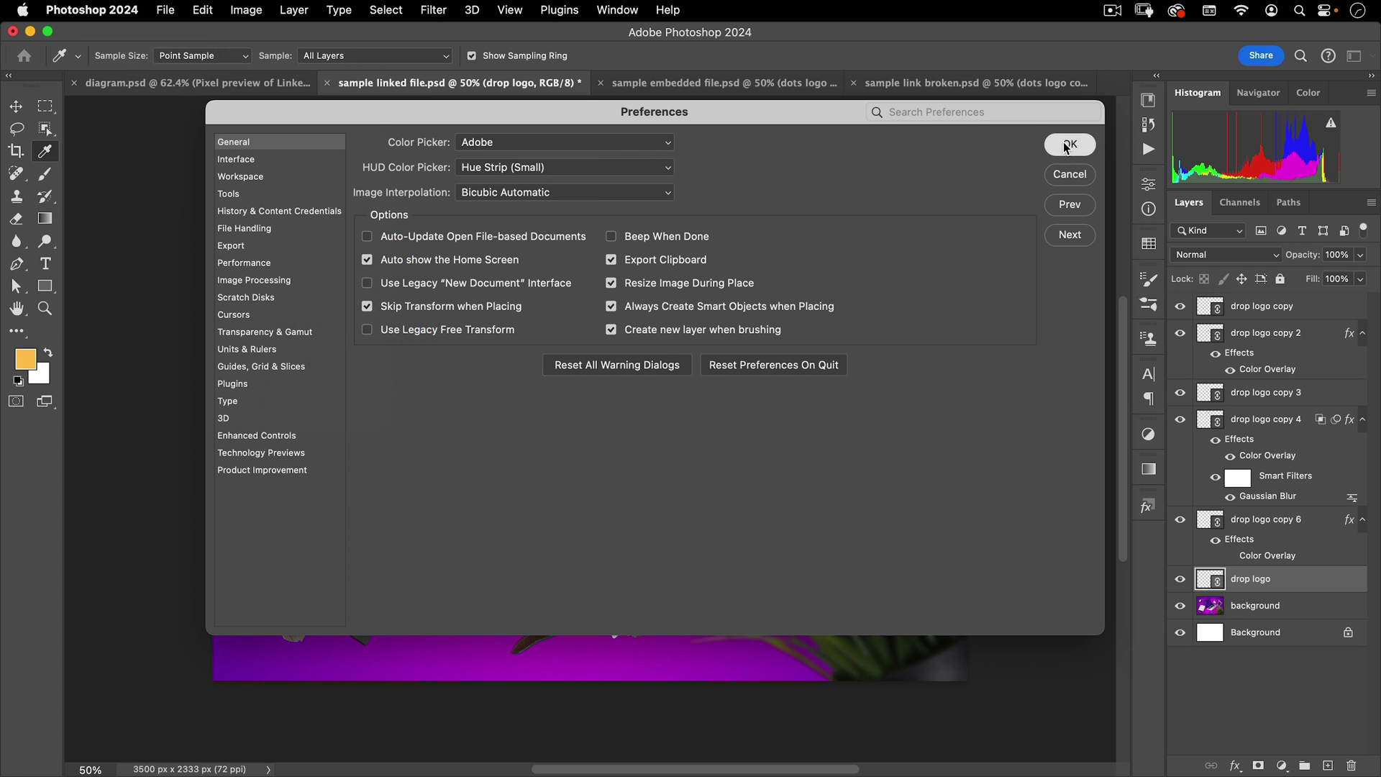
Drag nucly logo.psd from the Finder assets folder onto the laptop screen in the mockup.
key("v")
mouse_move(155, 771)
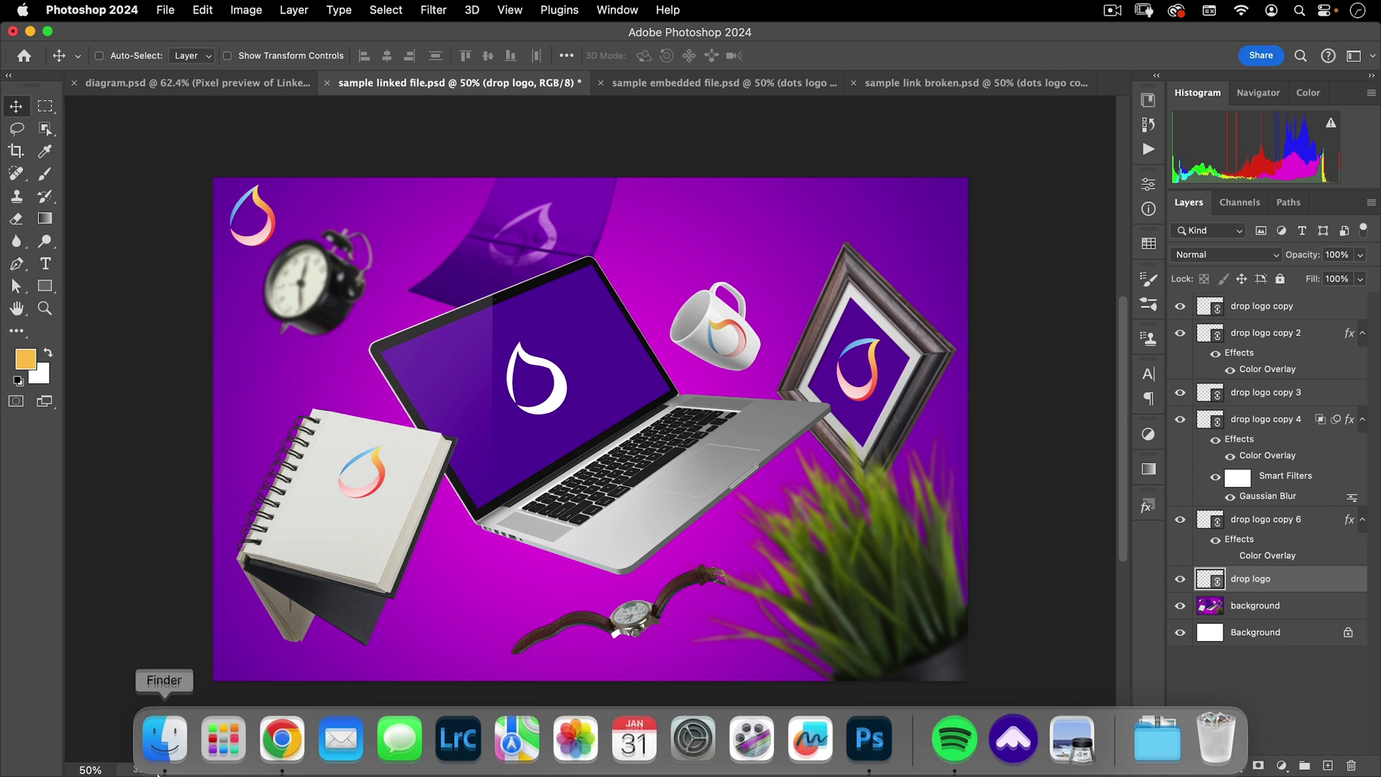
left_click(160, 741)
left_click_drag(691, 328, 500, 327)
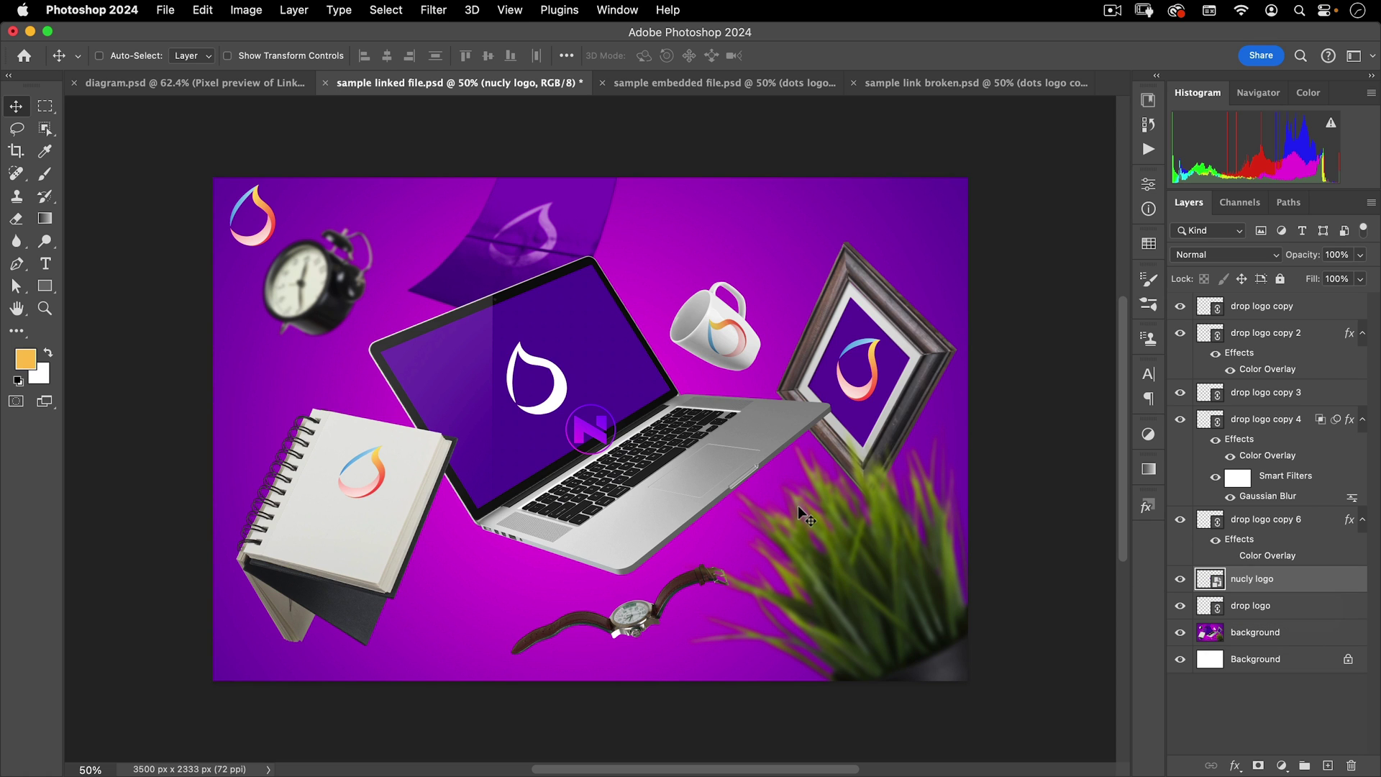
Drop nucly logo.psd onto the canvas again holding Option, adding a linked nucly logo layer.
key("super+Tab")
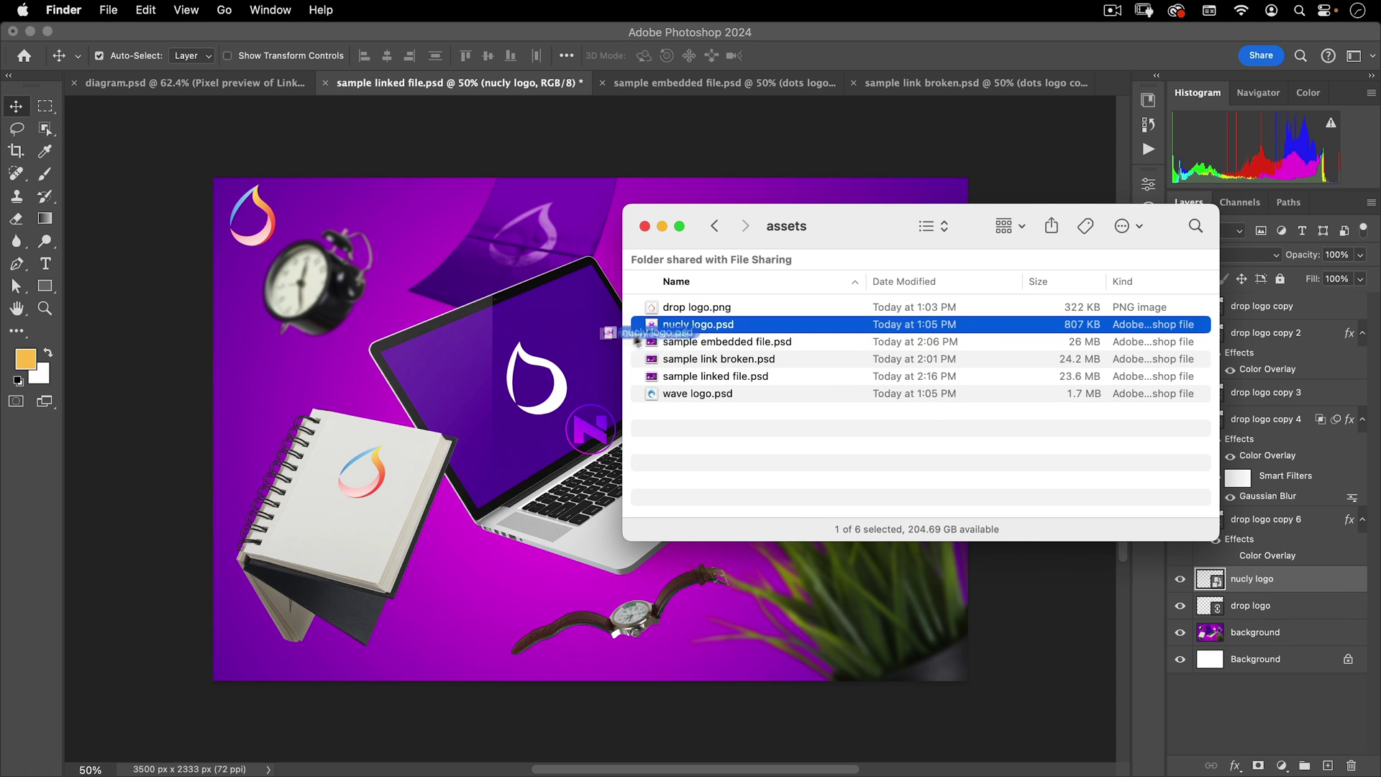
left_click_drag(638, 341, 553, 335)
key("alt")
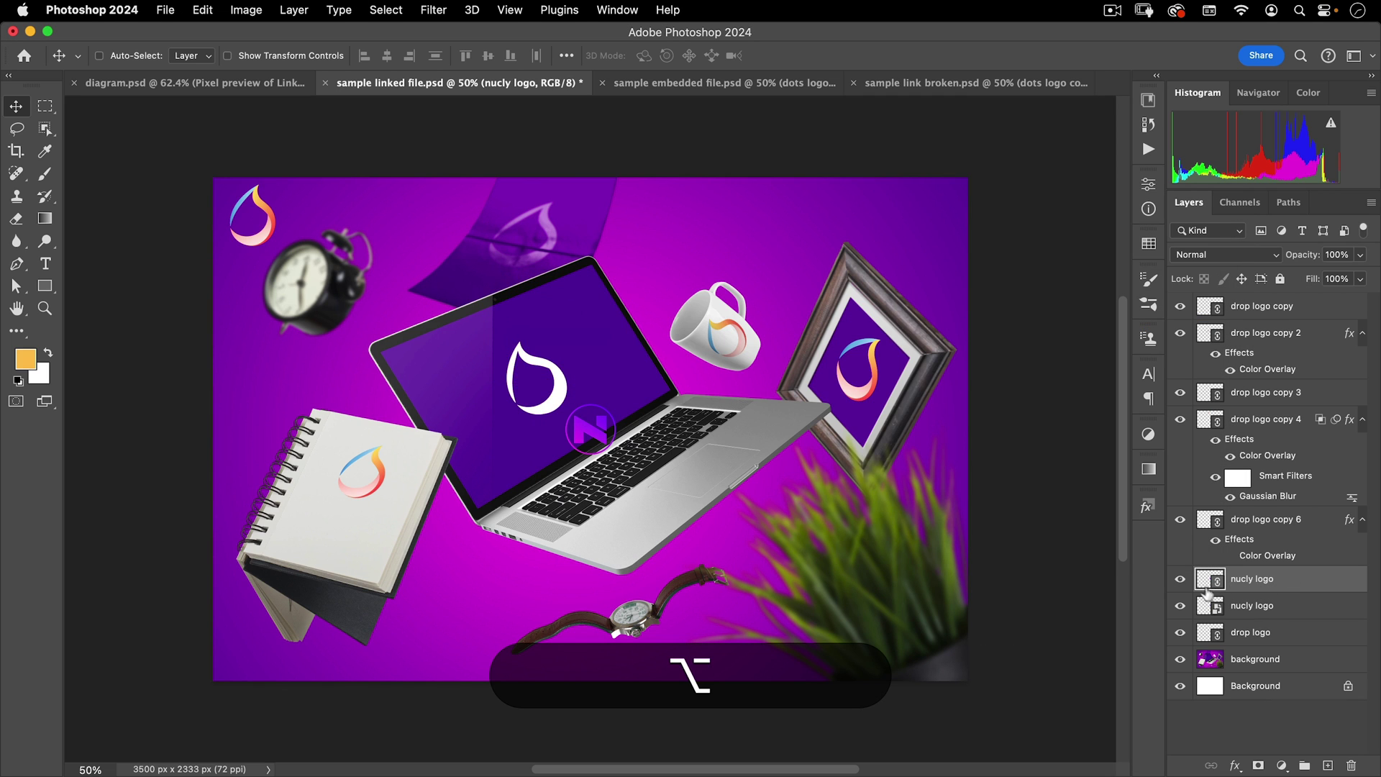